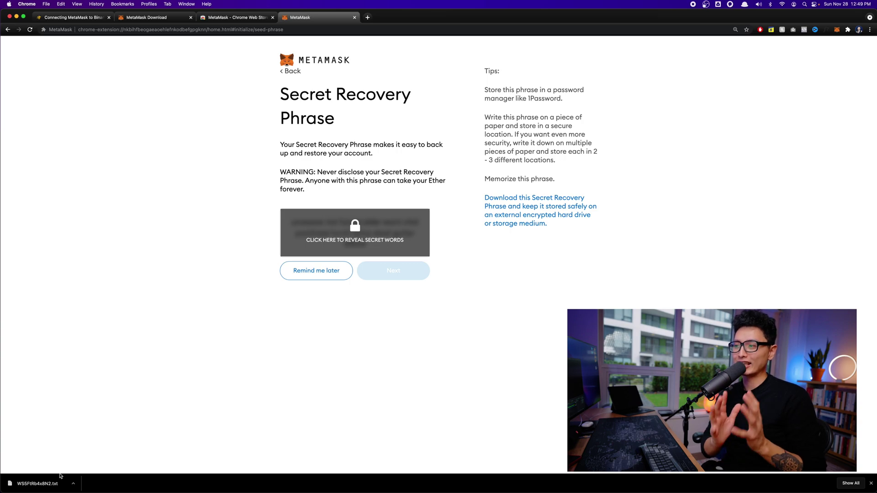
Reveal the twelve-word recovery phrase, capture it with a Cmd+Shift+4 screenshot, and continue to confirmation
click(355, 241)
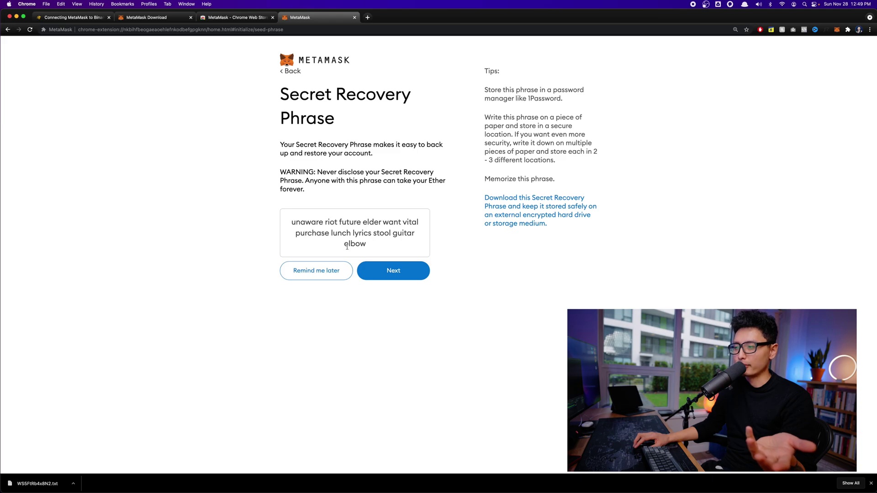
key(super+shift+4)
drag(256, 39, 640, 329)
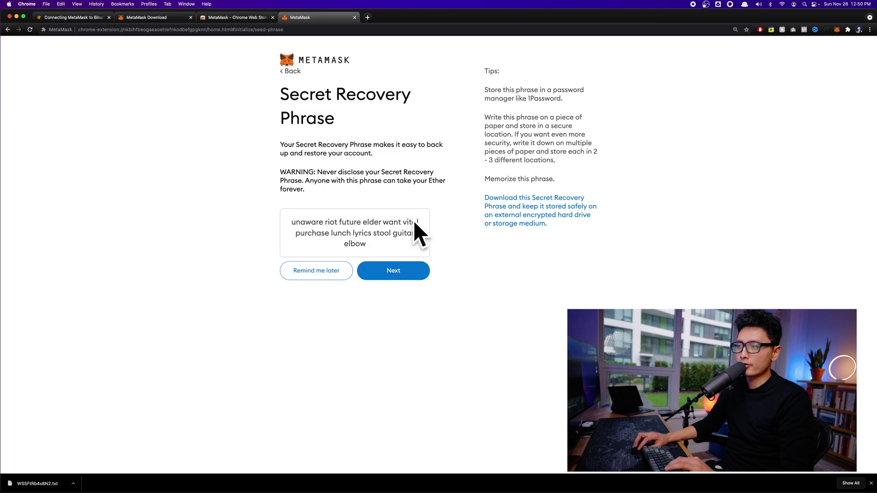
click(404, 276)
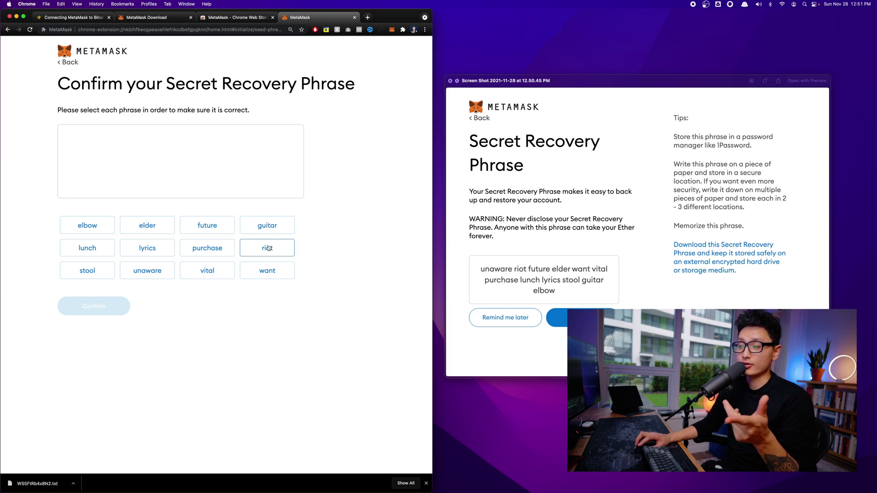
Select the phrase words in their original order, confirm them, and finish with All Done
click(147, 270)
click(268, 248)
click(207, 225)
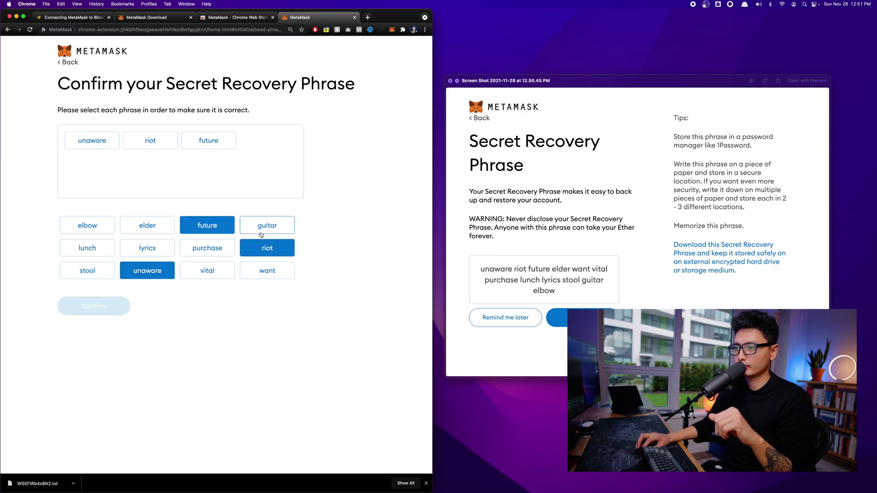
click(147, 226)
click(267, 270)
click(207, 270)
click(207, 247)
click(87, 248)
click(147, 248)
click(87, 271)
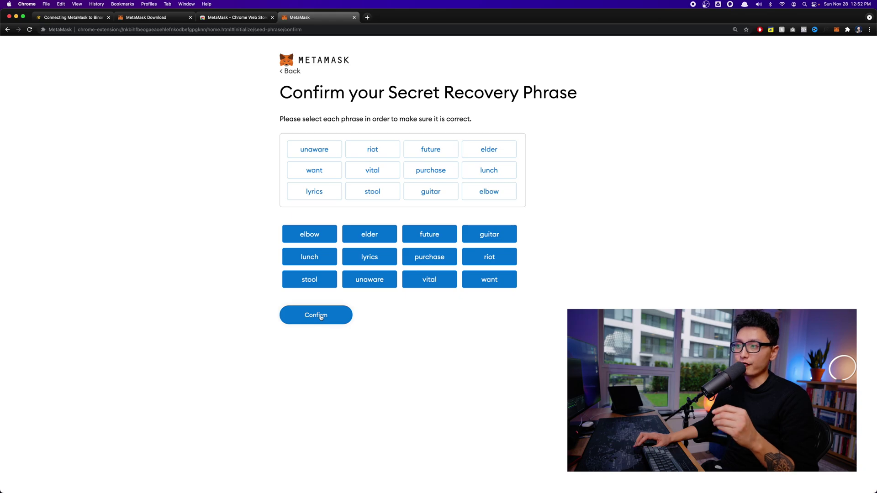
click(322, 318)
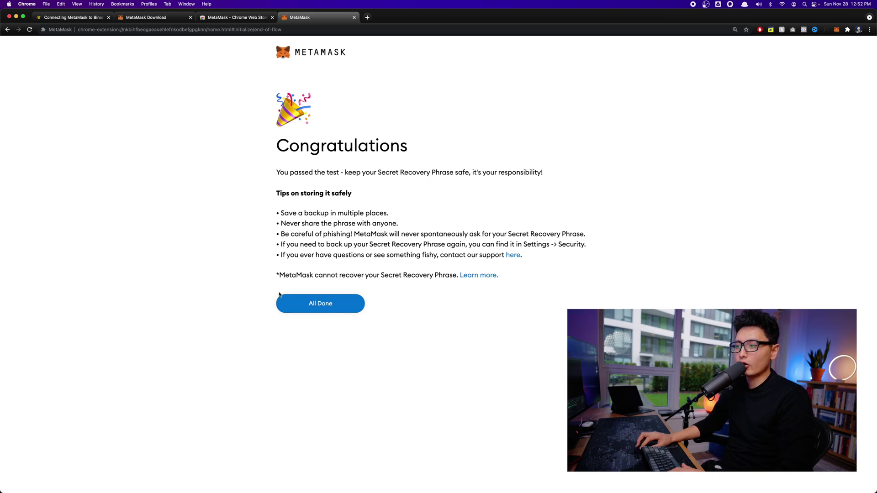
click(308, 303)
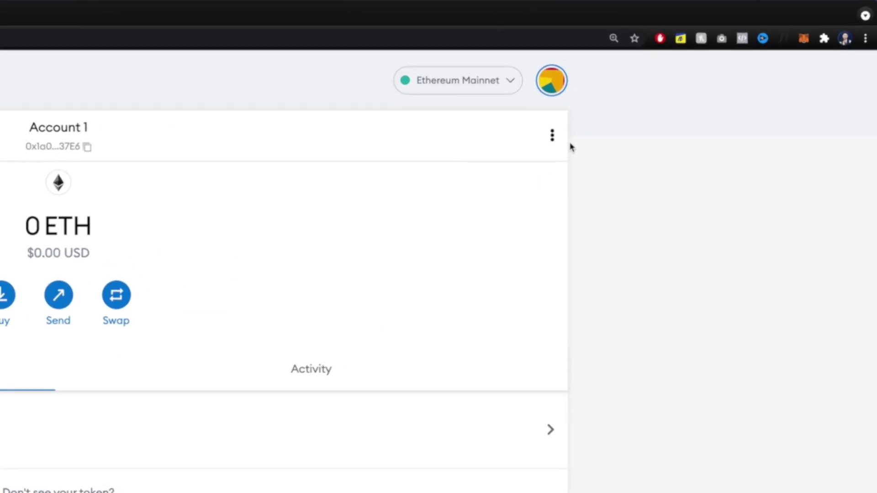
Copy Account 1's address, check it by pasting into Spotlight, and open the network list
click(803, 40)
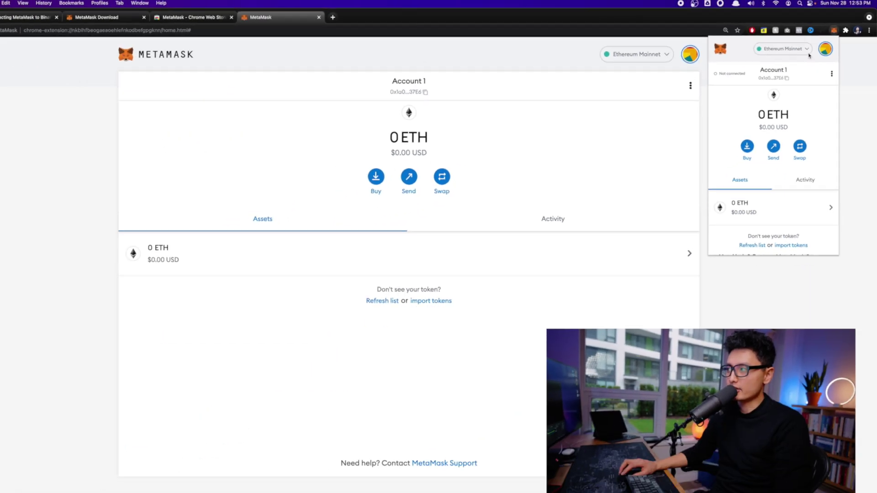
click(392, 111)
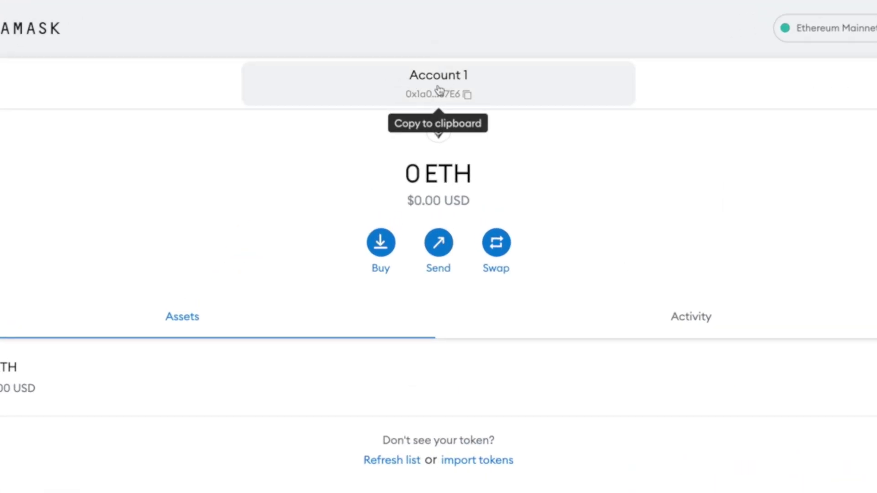
click(439, 91)
key(super+space)
key(super+v)
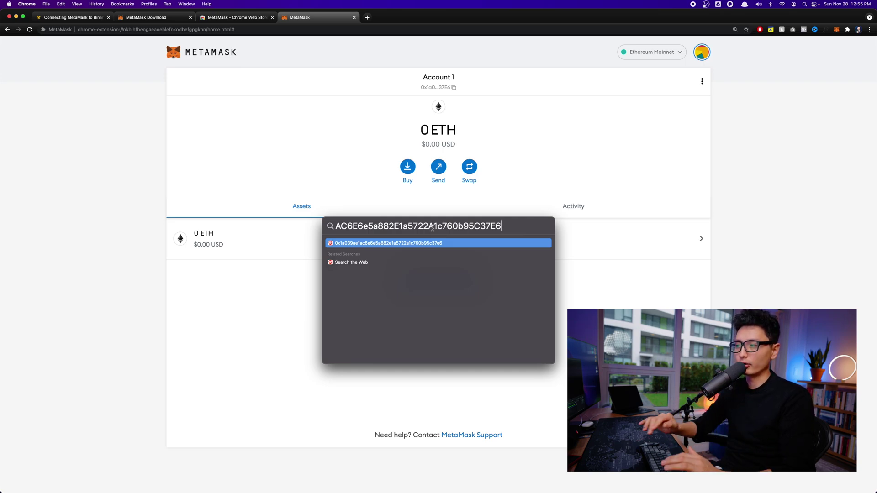
key(Escape)
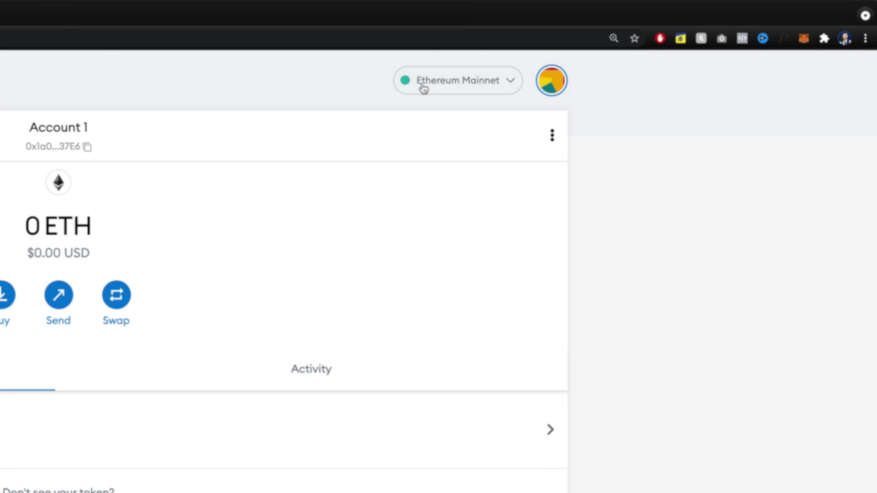
click(439, 86)
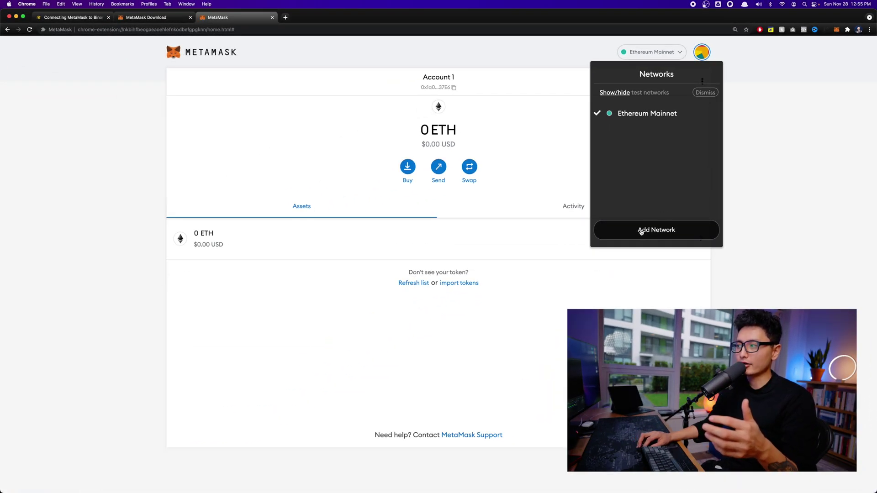
Choose Add Network to bring up the empty Add a network form in Settings
click(641, 233)
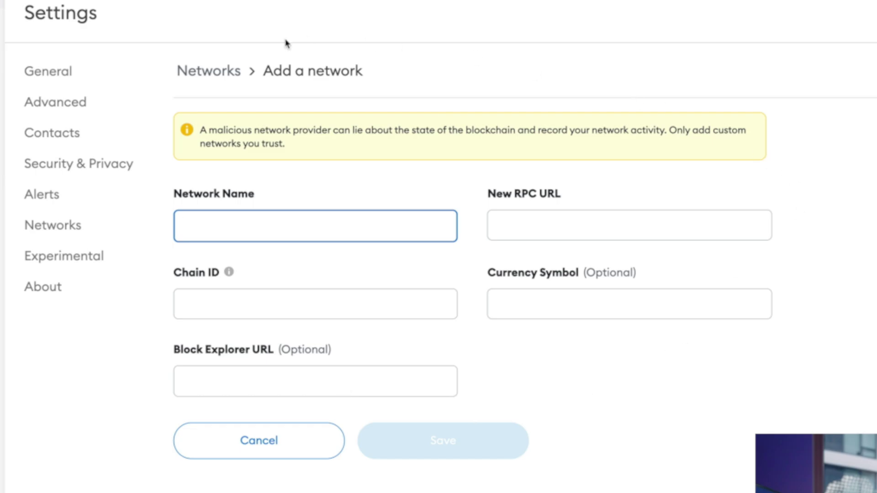
click(235, 412)
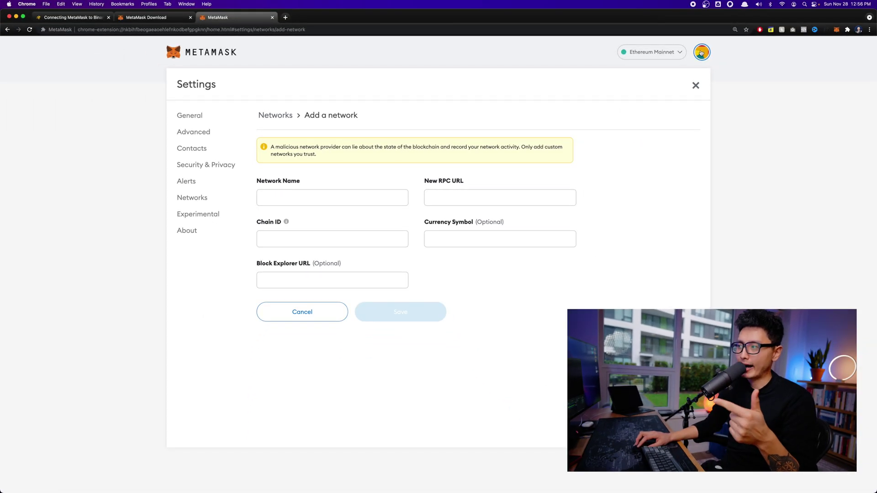
click(702, 53)
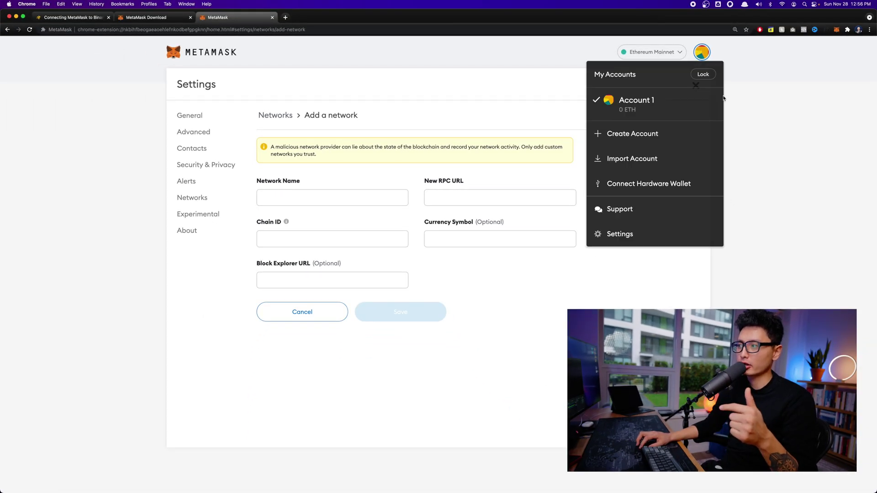
click(685, 288)
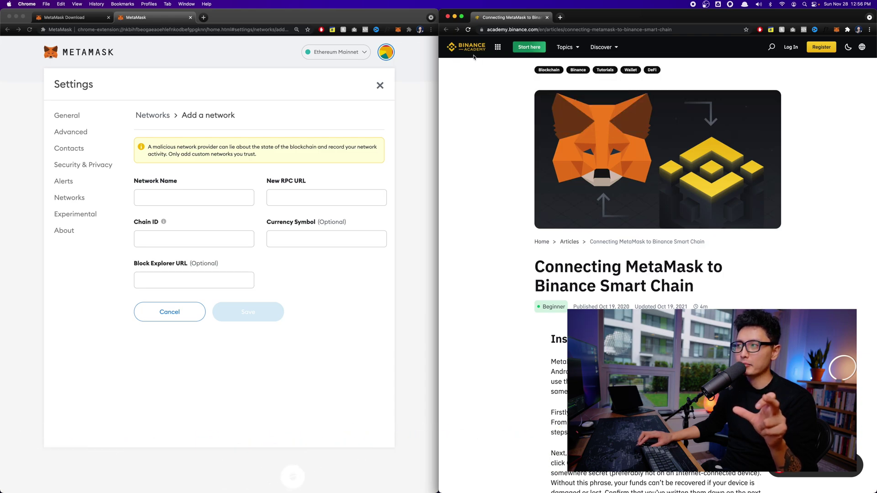
Find the Smart Chain Mainnet parameters and RPC URL in Binance Academy's article
scroll(674, 285, down, 15)
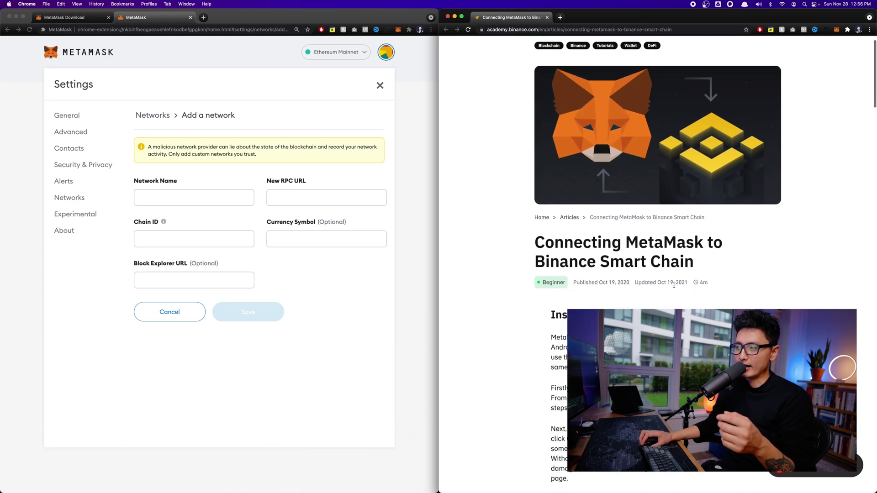
scroll(674, 288, down, 10)
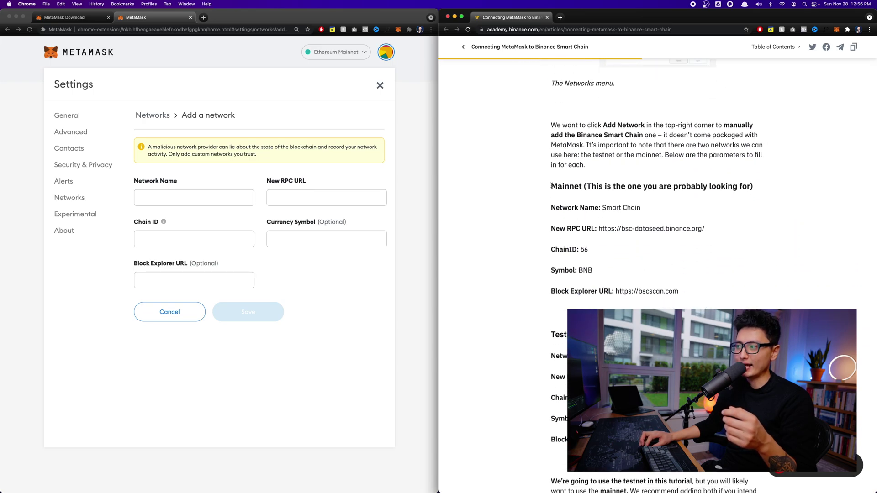
drag(552, 186, 546, 208)
drag(615, 208, 653, 214)
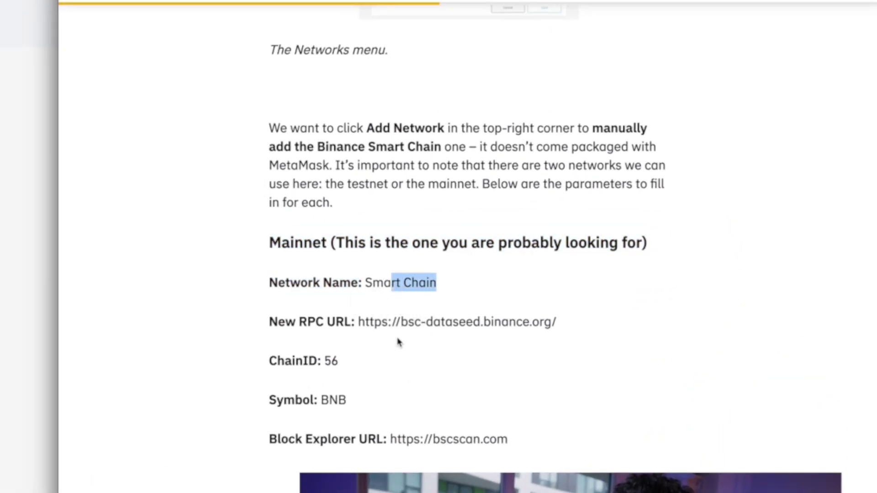
drag(300, 322, 373, 338)
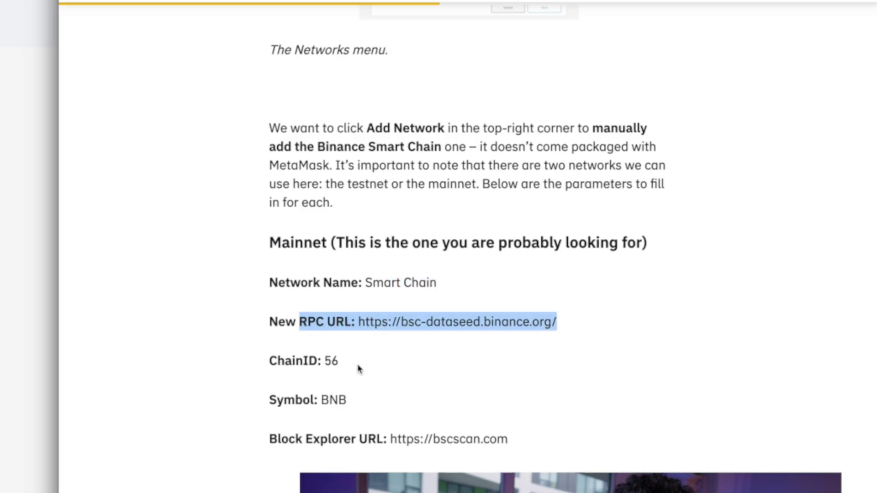
drag(550, 448, 229, 252)
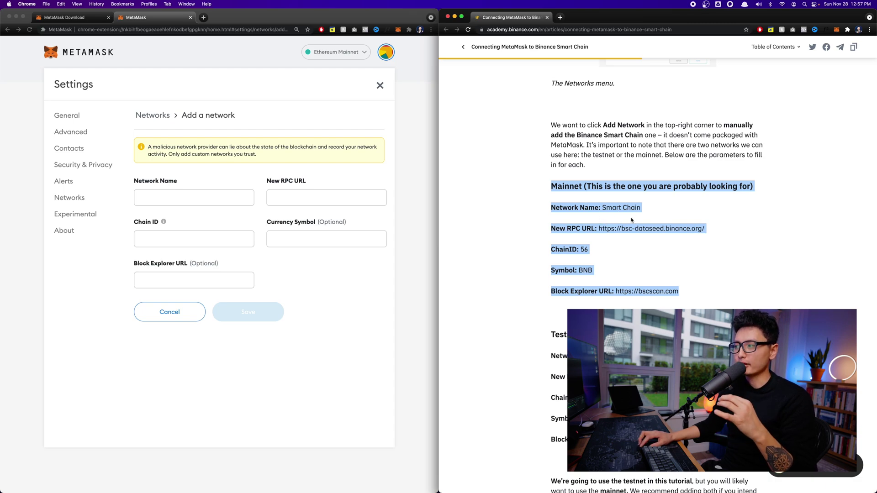
click(276, 295)
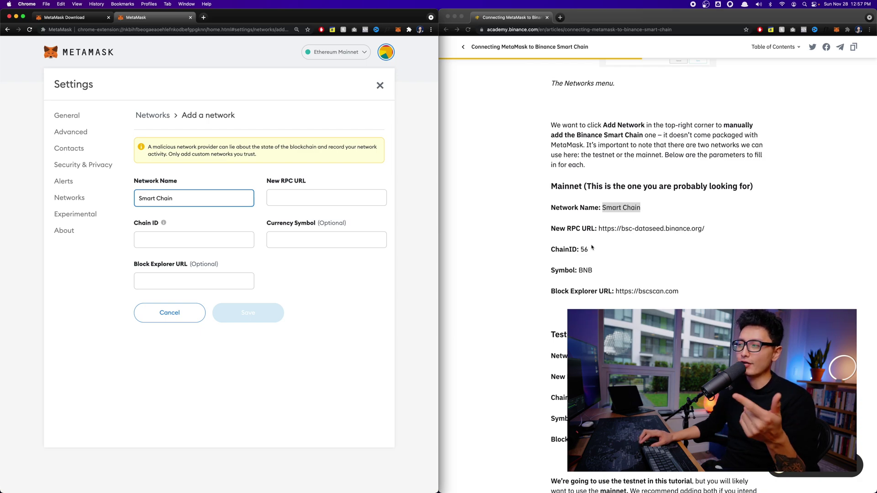
Paste the Mainnet RPC URL and chain ID 56 into the network form
drag(705, 229, 599, 228)
key(super+c)
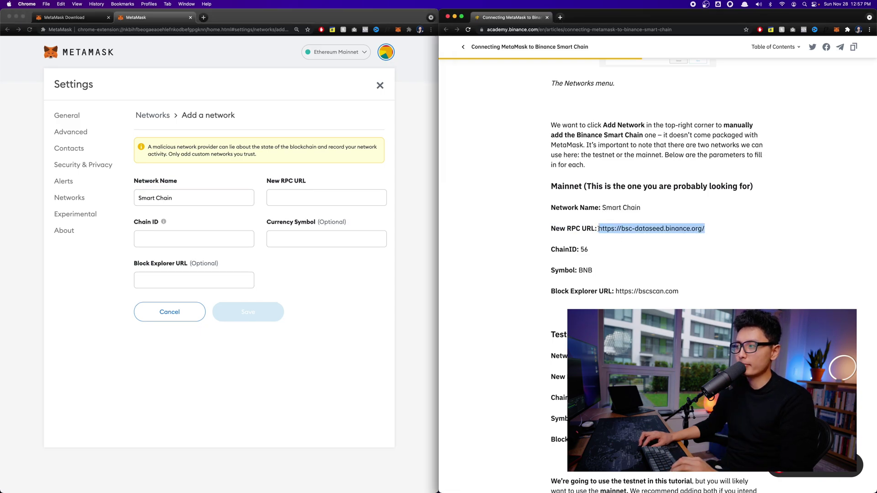
click(264, 180)
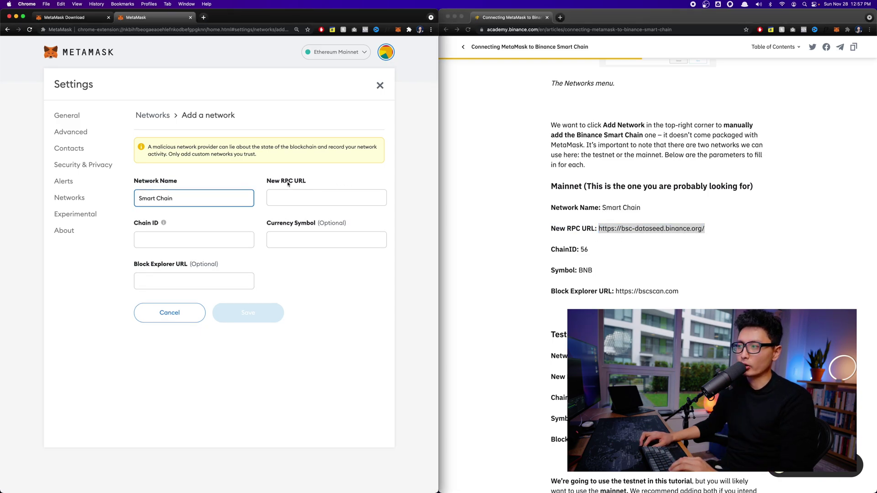
key(Tab)
key(super+v)
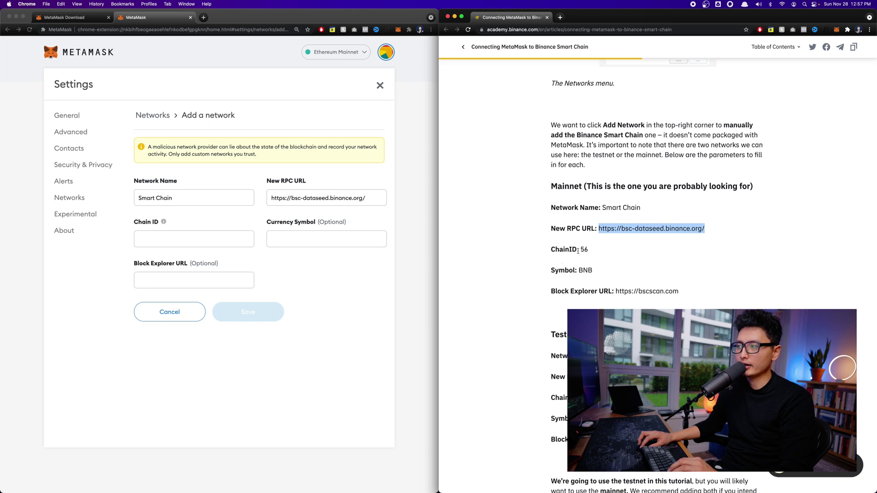
double_click(585, 249)
click(154, 239)
text(56)
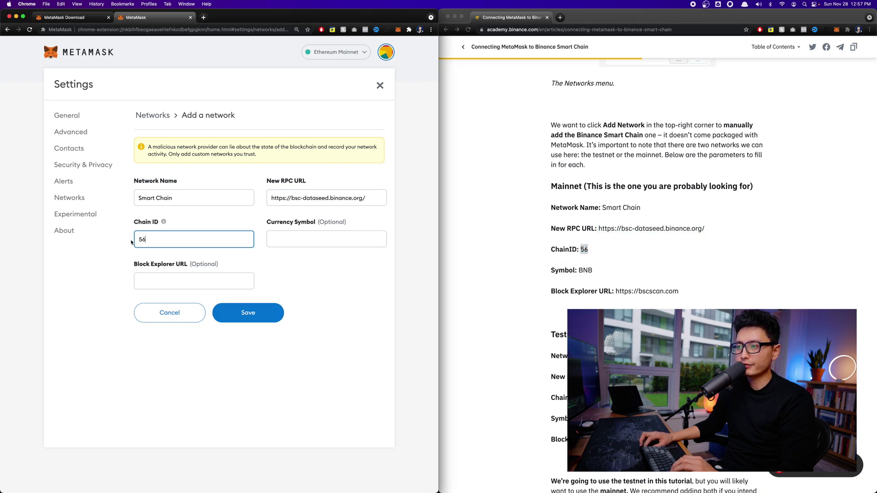
double_click(585, 270)
key(super+c)
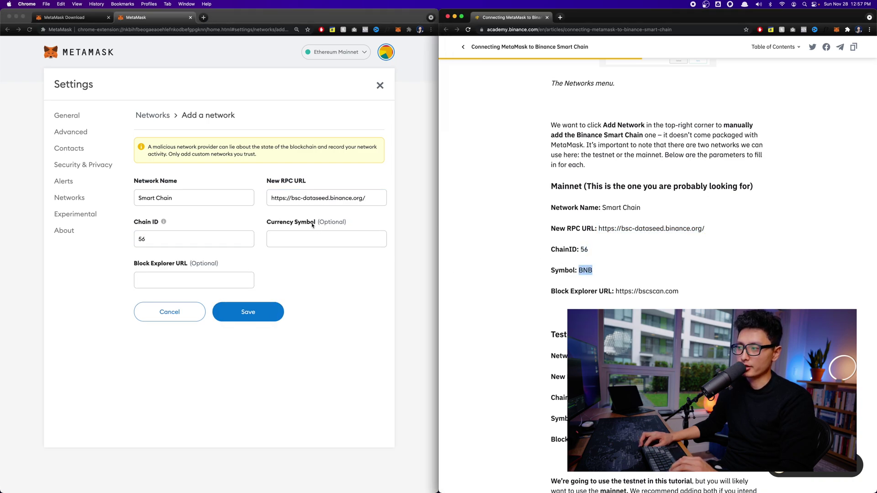
click(323, 242)
click(320, 240)
key(super+v)
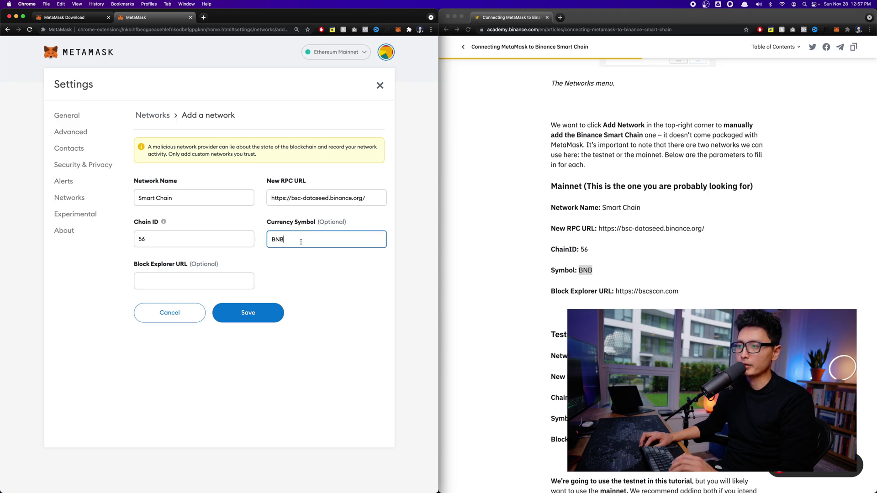
click(169, 281)
text(https://bscscan.com)
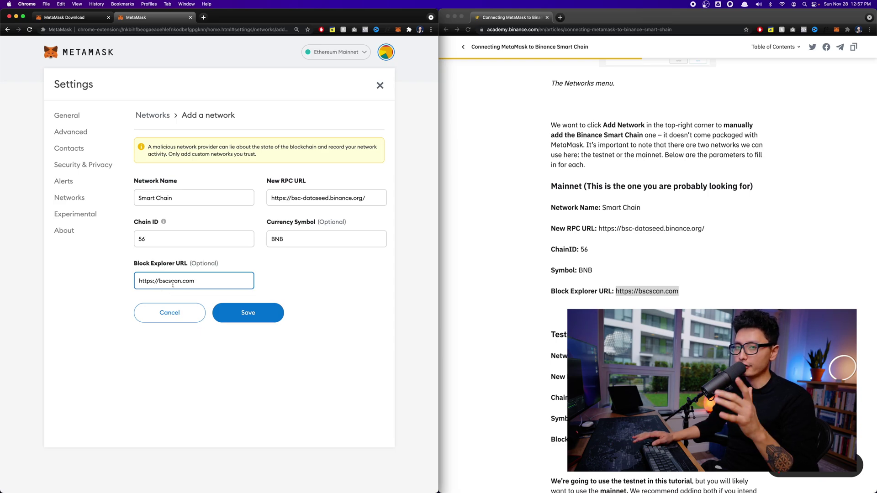
click(247, 315)
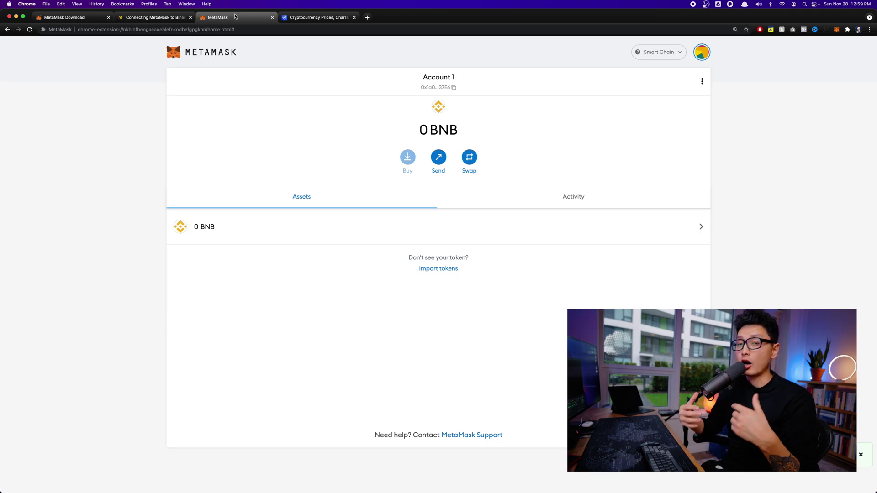
Open Binance Coin's CoinMarketCap page and show its Market tab of exchanges and pairs
key(ctrl+Tab)
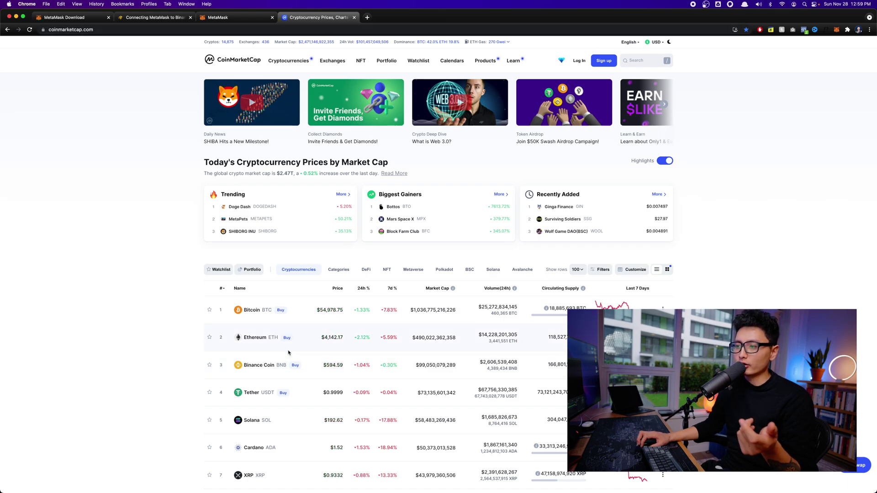
scroll(288, 353, down, 2)
scroll(288, 352, up, 2)
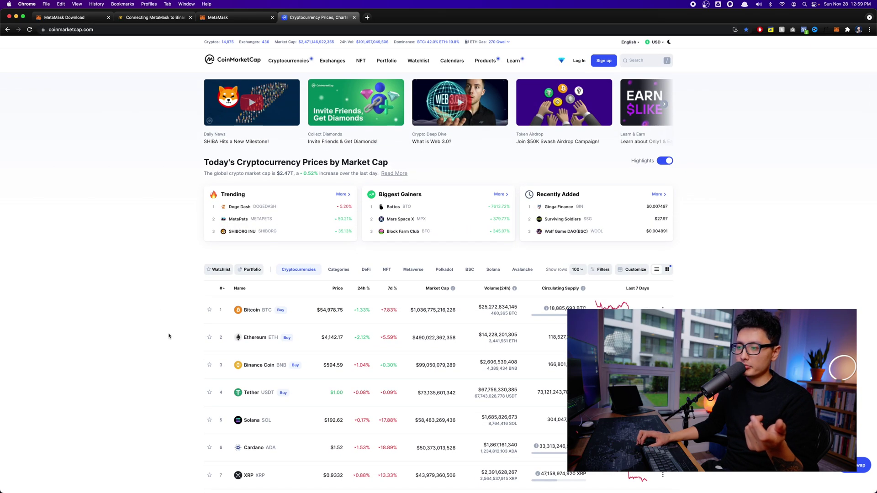
click(258, 366)
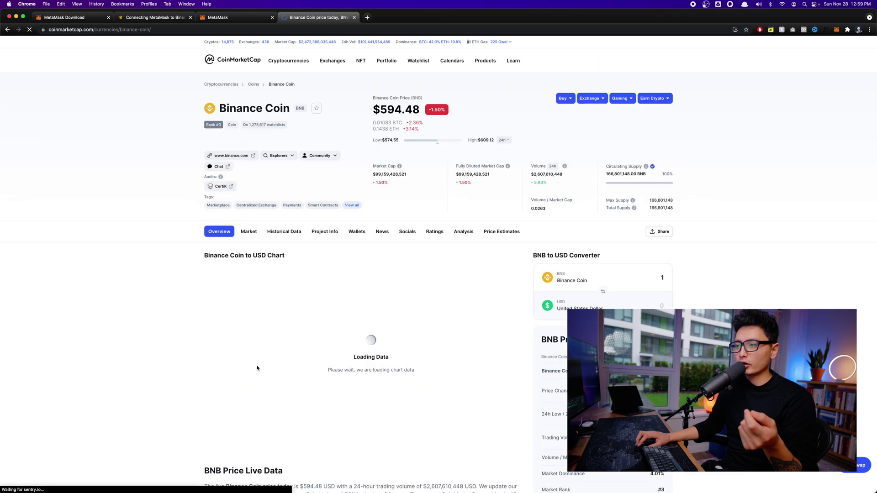
click(248, 232)
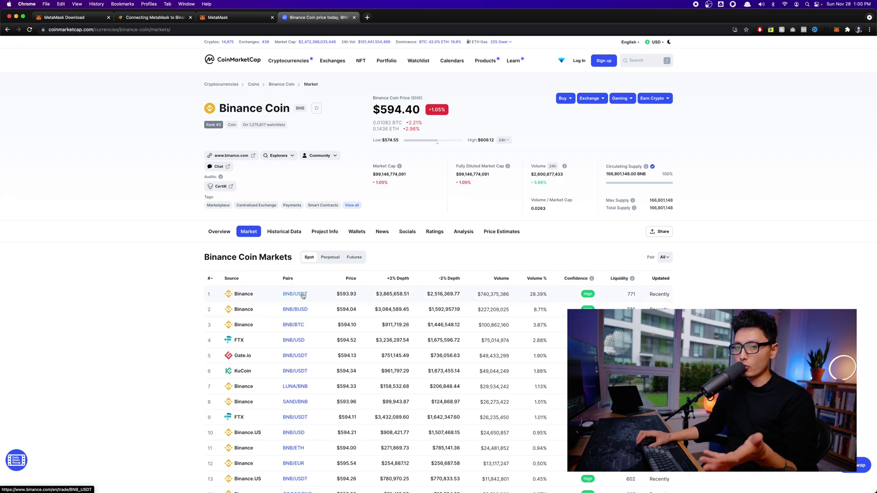
scroll(303, 294, down, 2)
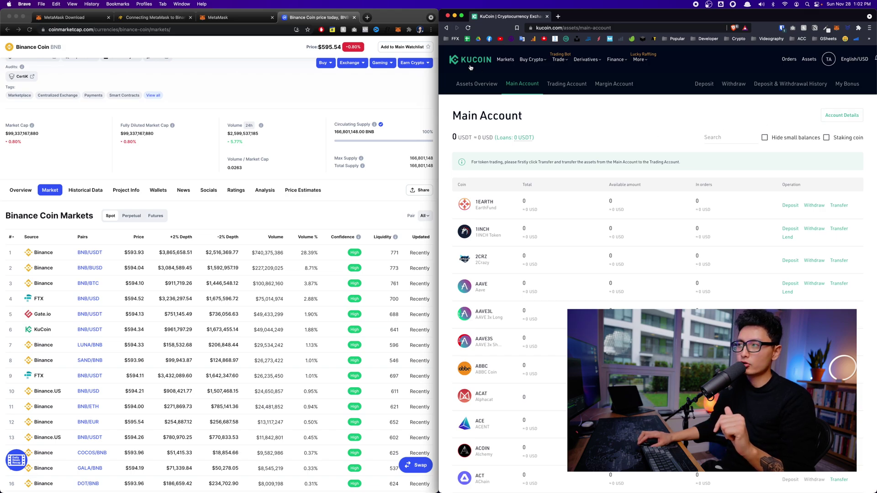
Set up a KuCoin Fast Buy of ETH paying 100 USD and place the order
mouse_move(518, 66)
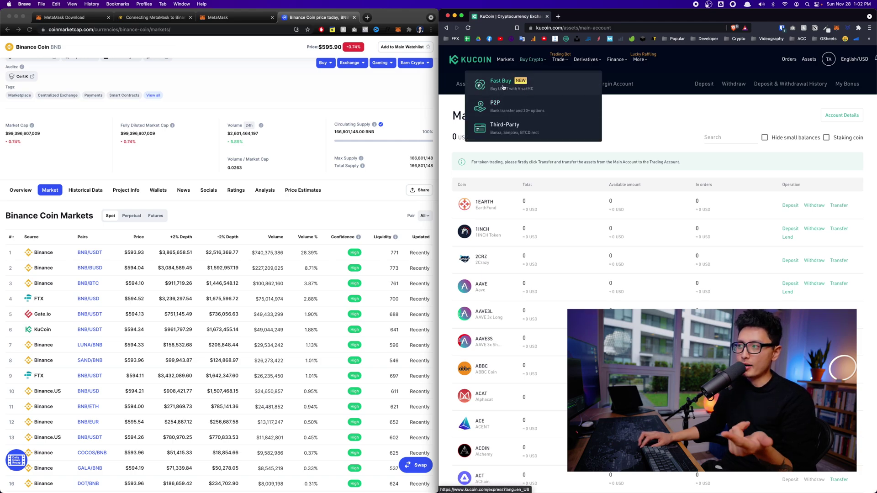
click(503, 87)
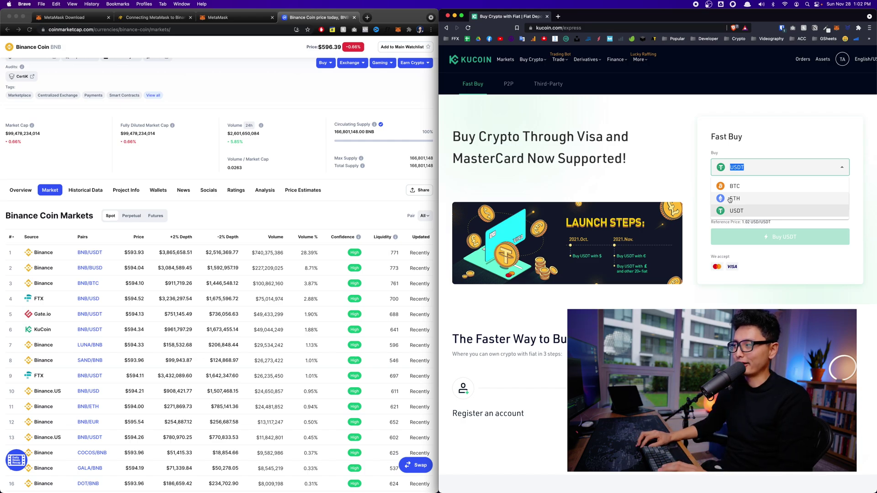
click(730, 199)
click(771, 204)
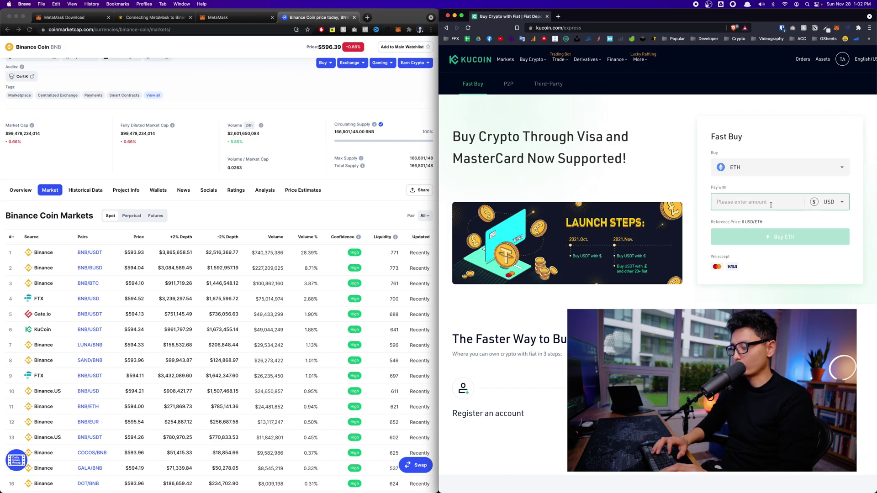
text(100)
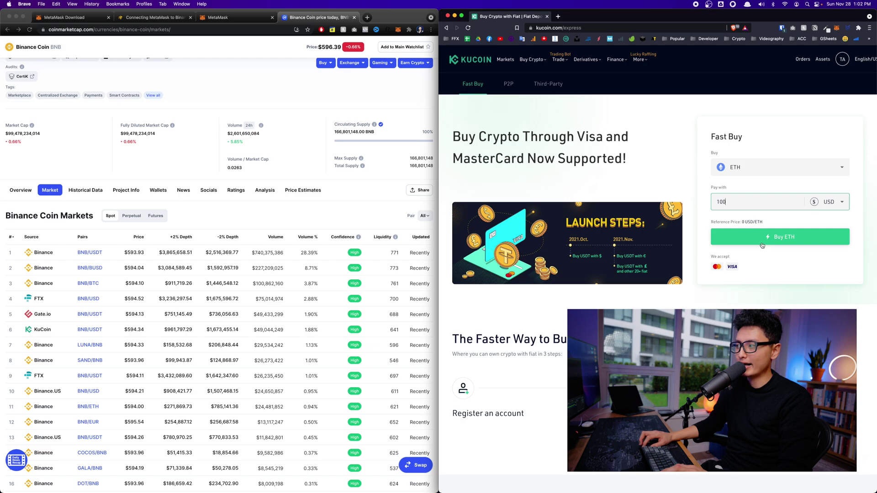
click(716, 273)
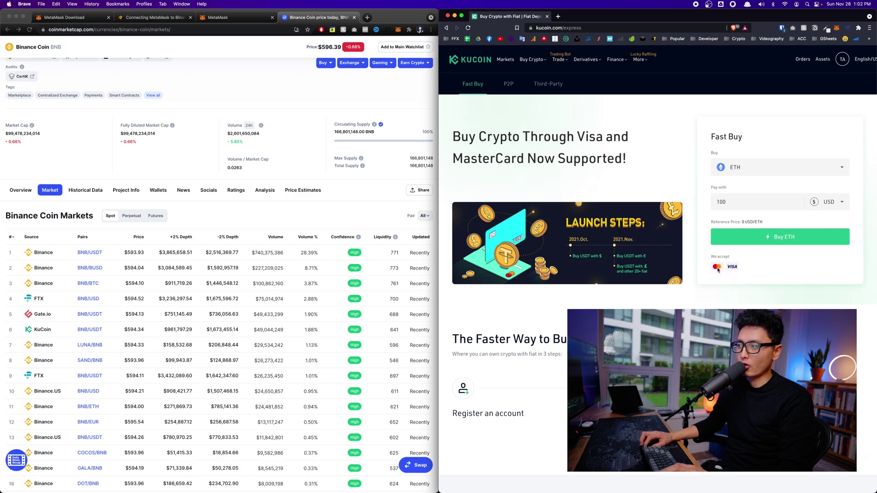
click(761, 237)
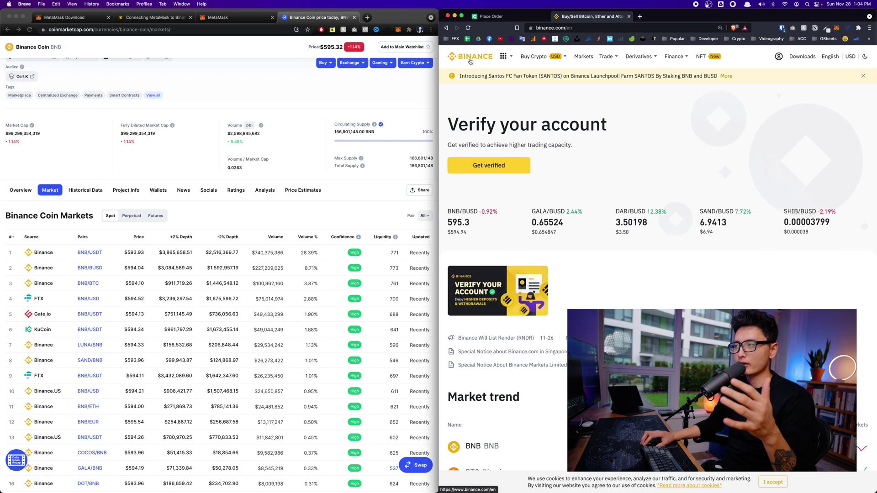
Switch Binance's Buy Crypto payment currency to CAD
mouse_move(532, 61)
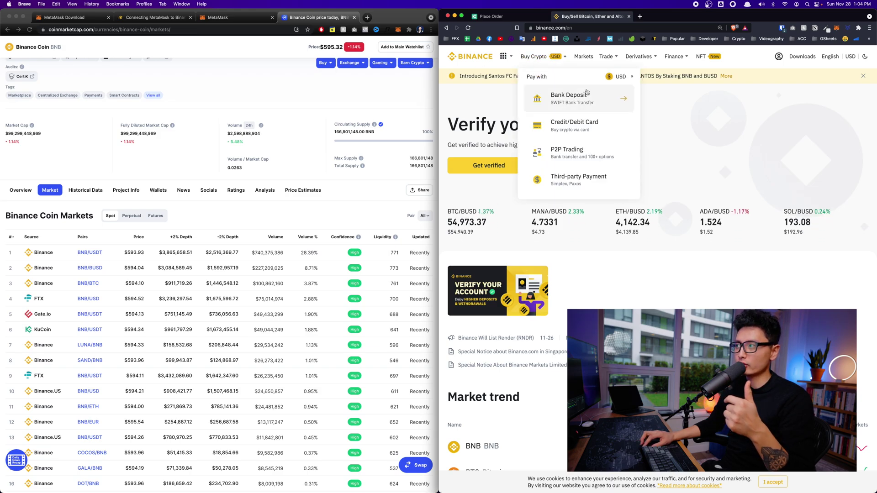
click(627, 78)
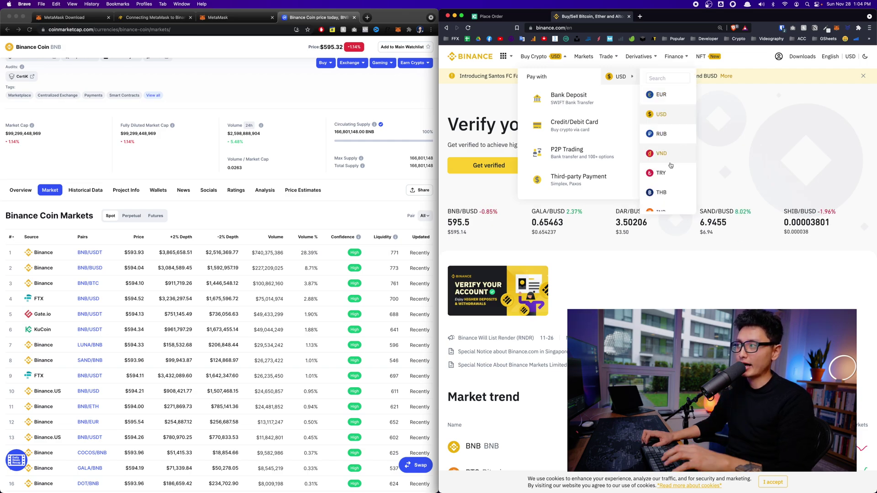
click(661, 79)
text(cad)
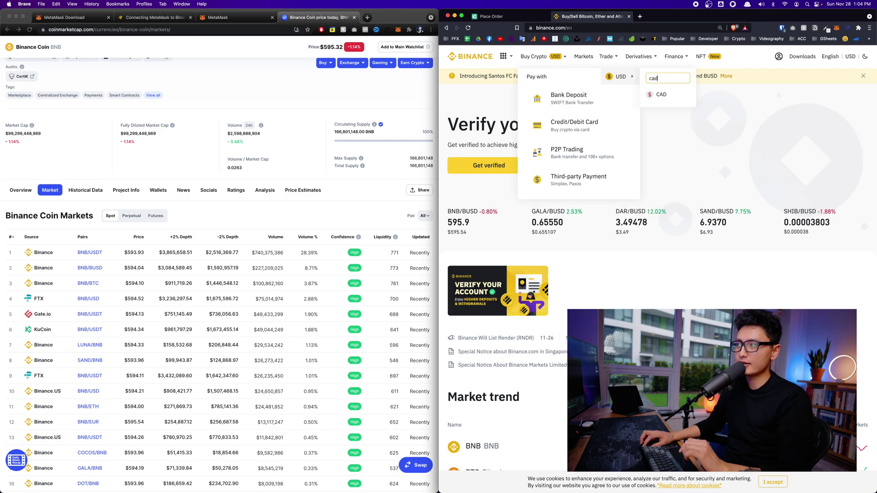
click(658, 96)
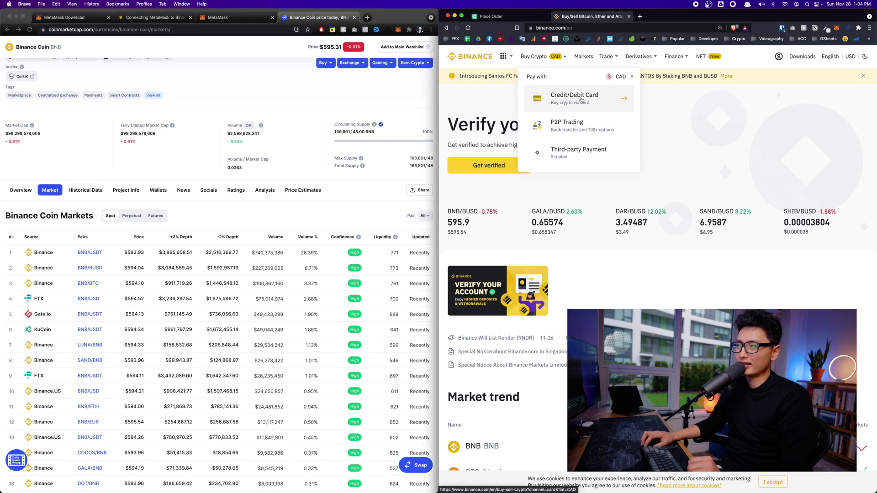
Choose a Credit/Debit Card purchase and select BNB as the coin to receive
click(584, 99)
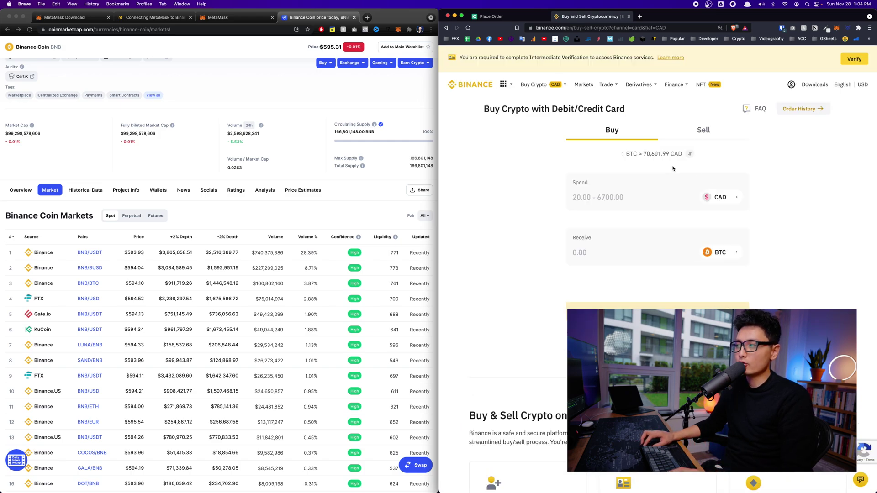
click(723, 255)
click(509, 288)
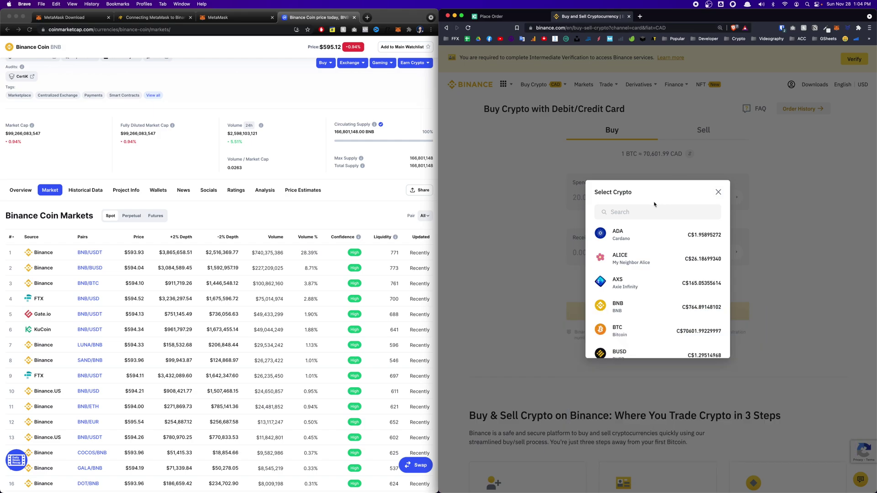
scroll(649, 274, down, 3)
scroll(642, 249, up, 3)
click(658, 212)
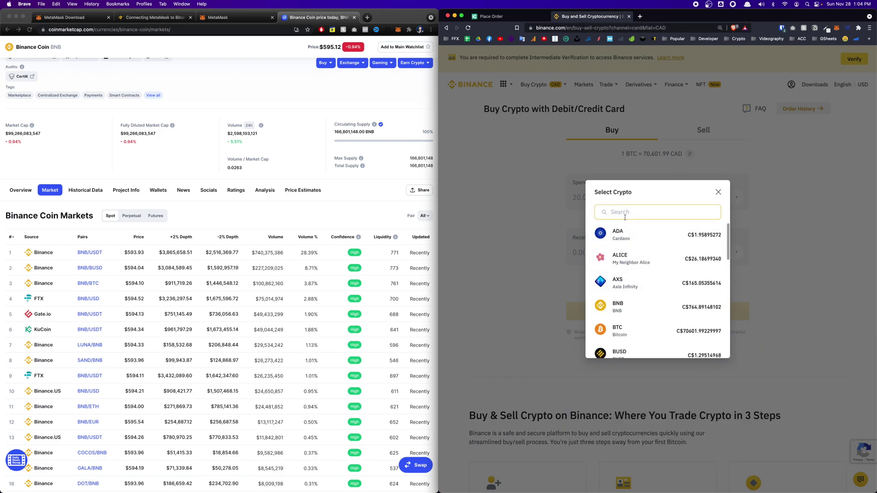
text(BNB)
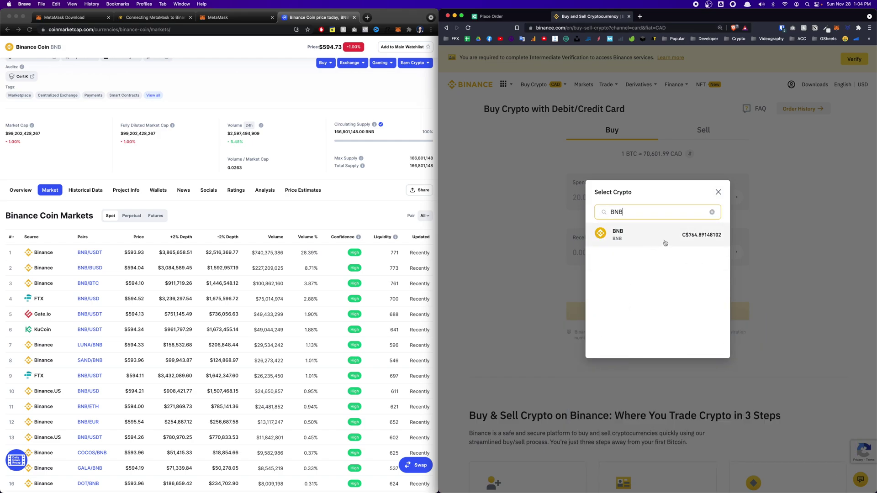
click(658, 234)
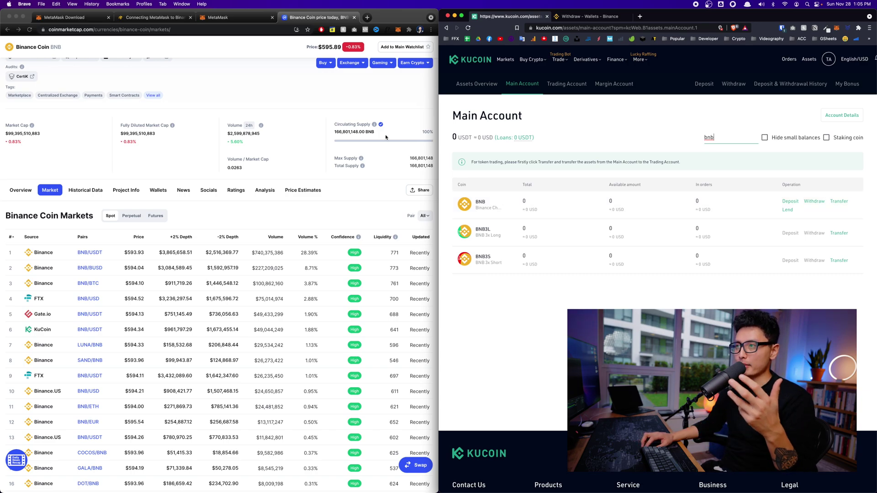
Open KuCoin's BNB withdrawal and paste the MetaMask account address as the destination
click(227, 20)
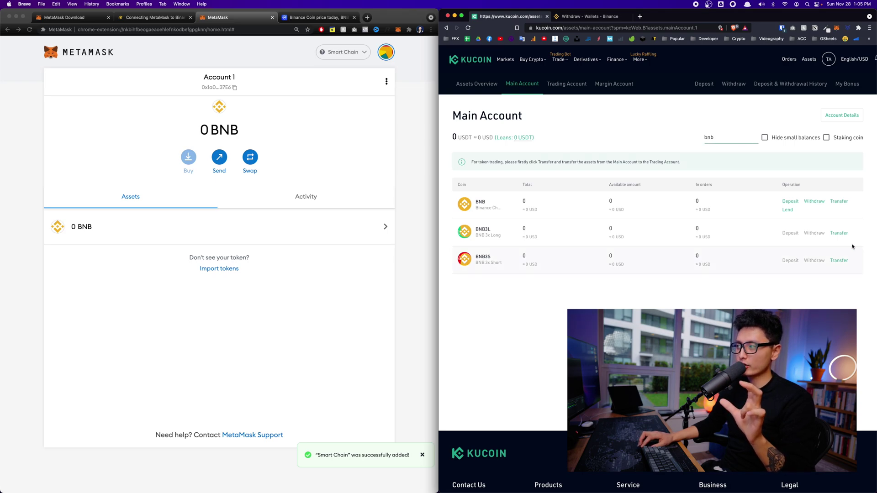
click(815, 201)
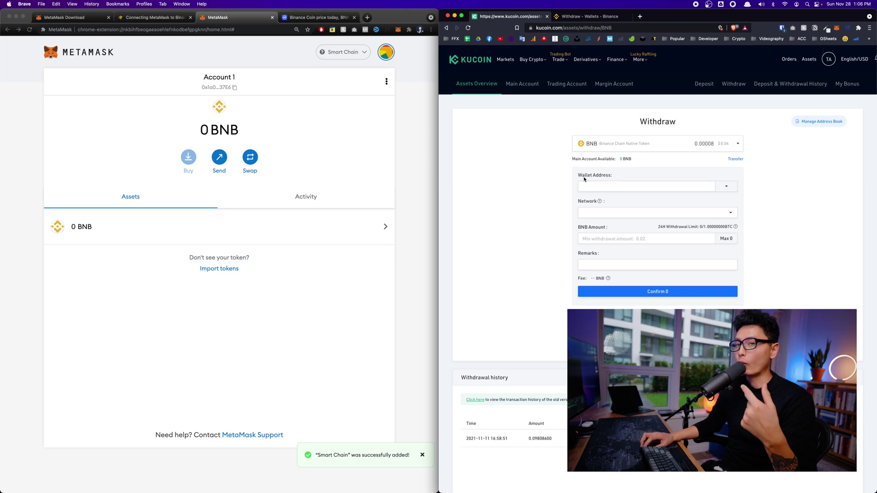
click(252, 70)
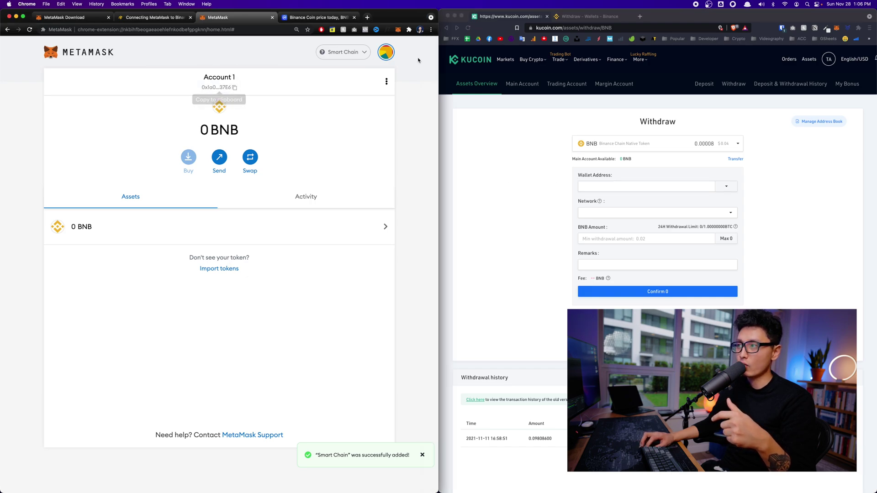
click(398, 30)
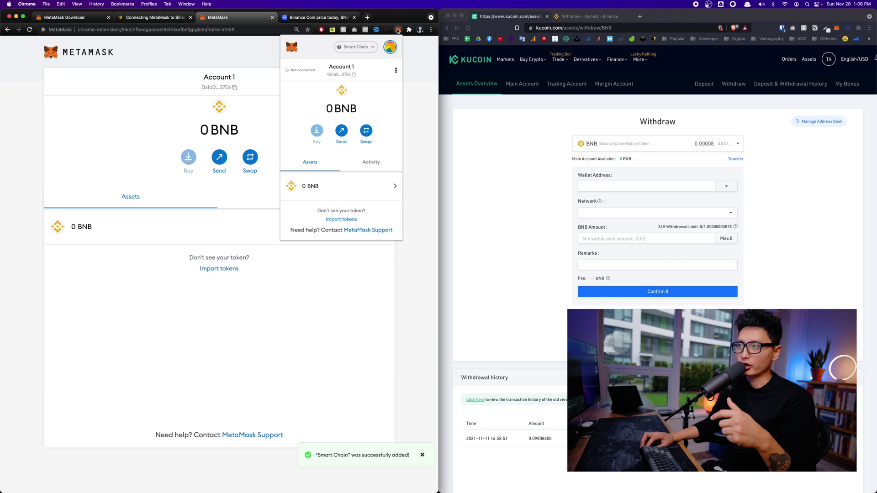
click(339, 75)
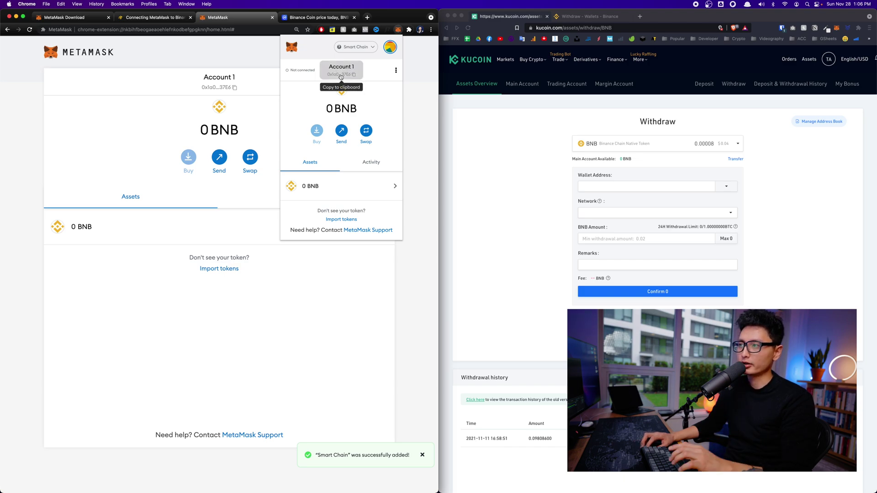
click(592, 186)
text(0x1a039aE1AC6E6e5a882E1a5722A1c760b95C37E6)
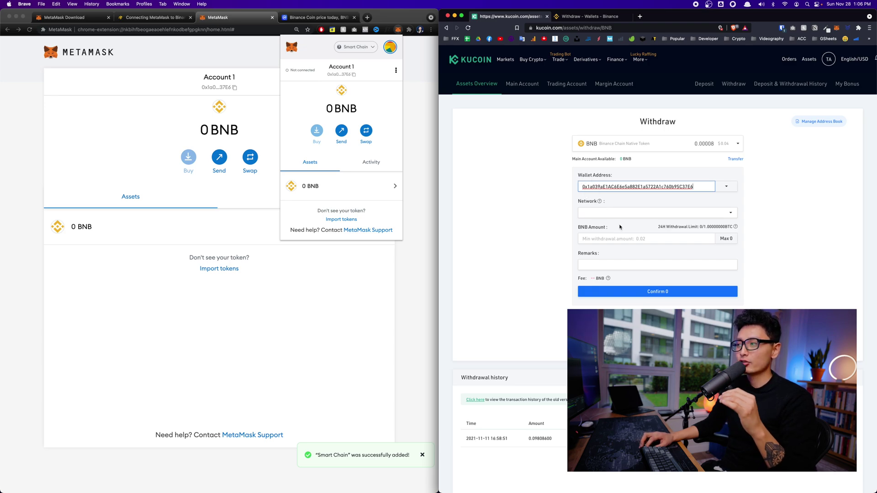
Choose the BEP20 withdrawal network and focus the BNB Amount field
click(592, 215)
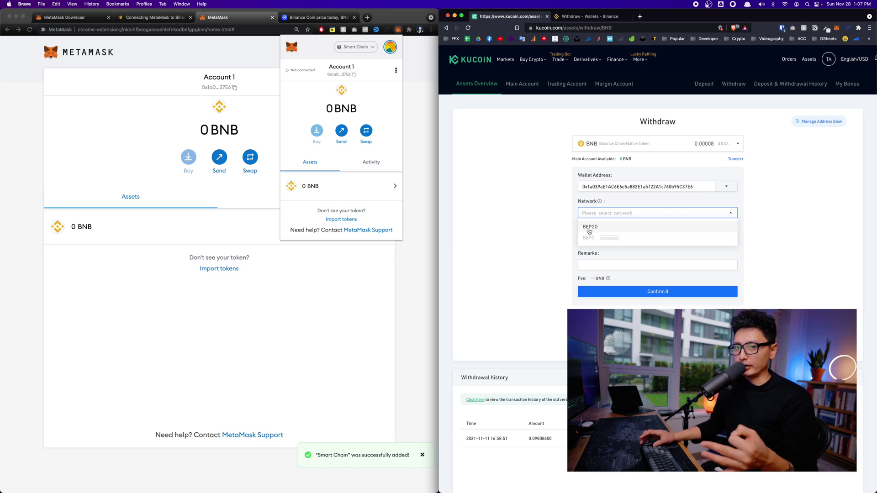
click(589, 227)
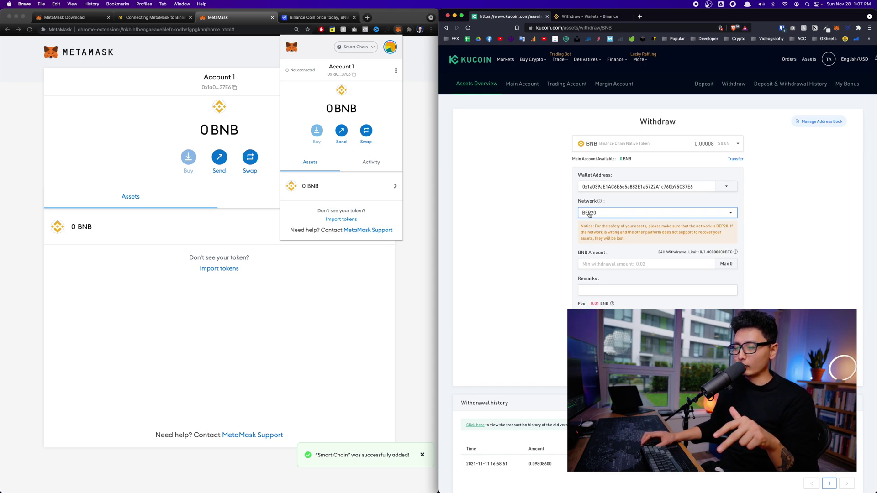
click(615, 264)
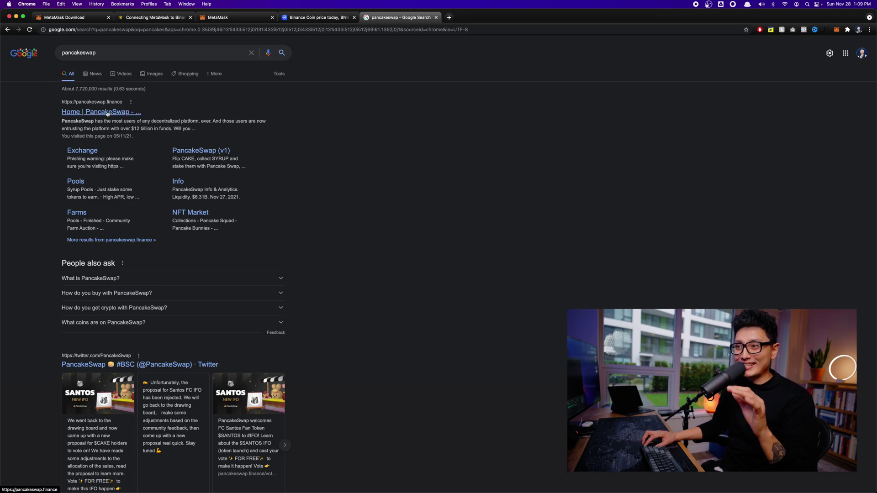
Open pancakeswap.finance, connect MetaMask's Account 1, and go to Trade > Exchange
click(107, 112)
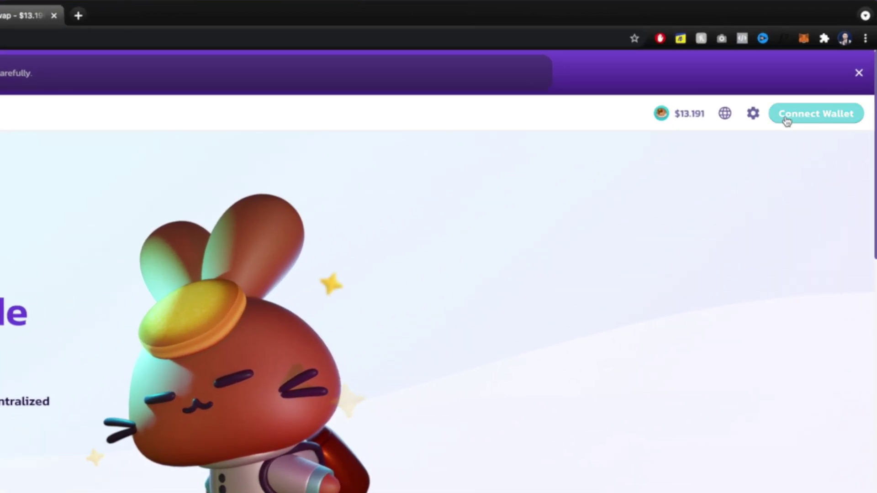
click(815, 118)
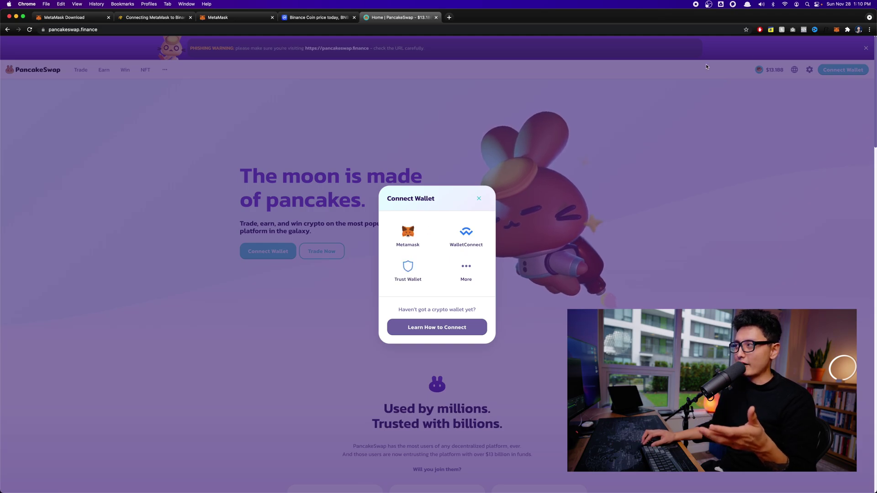
click(408, 233)
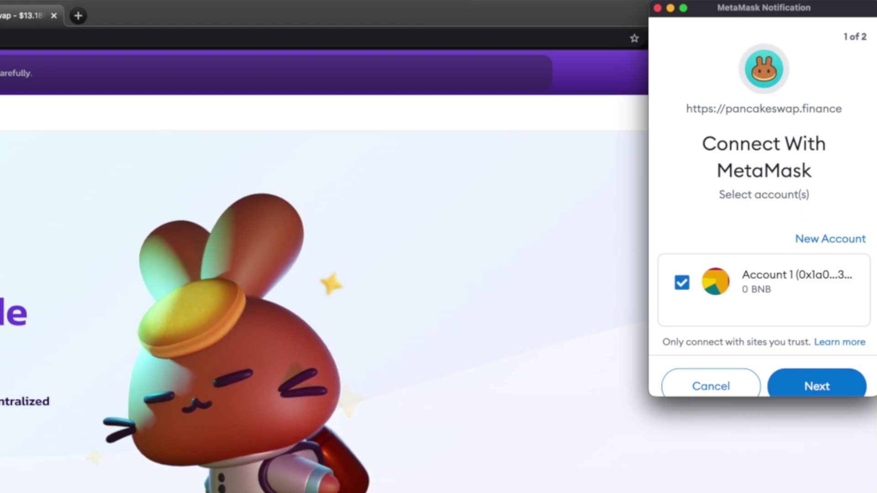
click(806, 387)
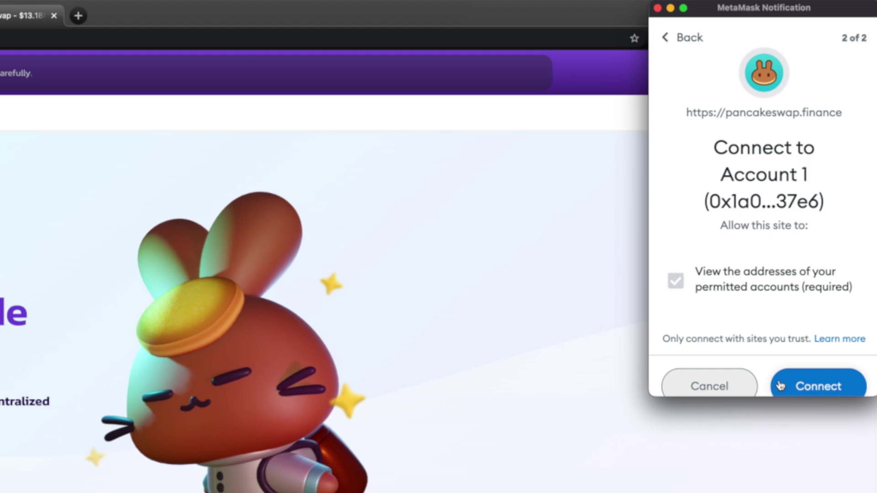
click(819, 385)
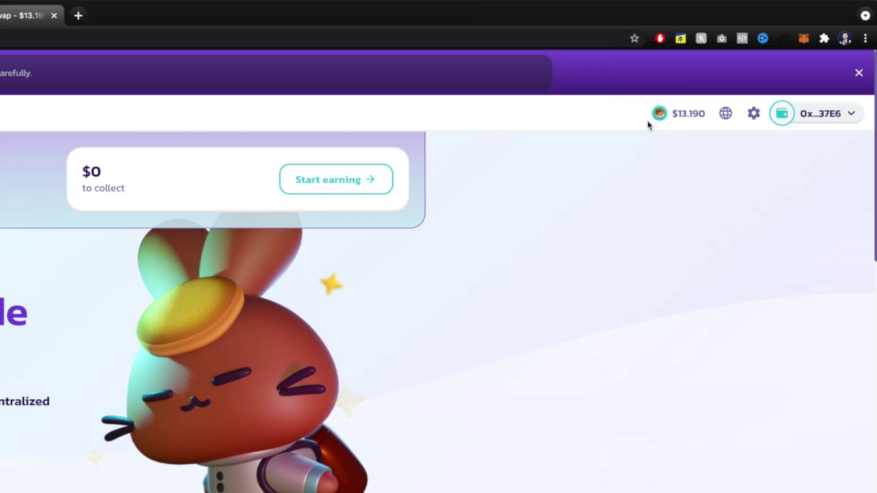
mouse_move(805, 119)
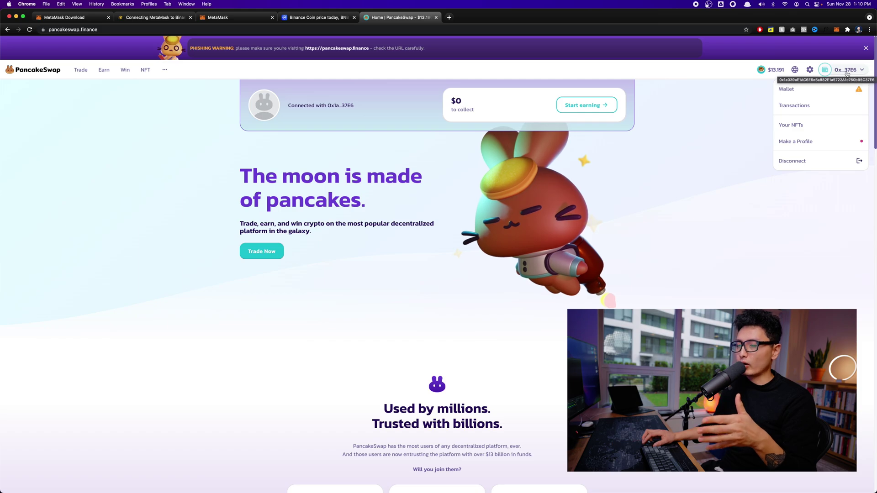
click(85, 92)
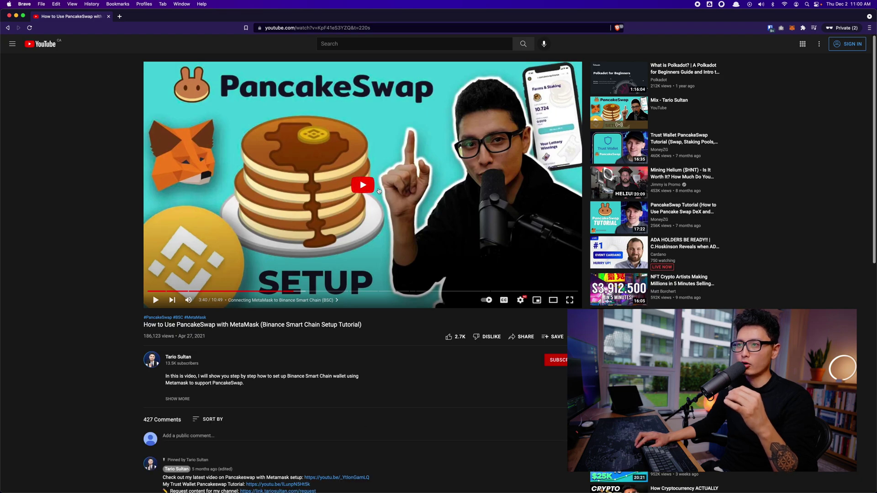
Play the PancakeSwap tutorial and skip forward past the Cake Pool part to the Farms walkthrough near 9:43
click(424, 255)
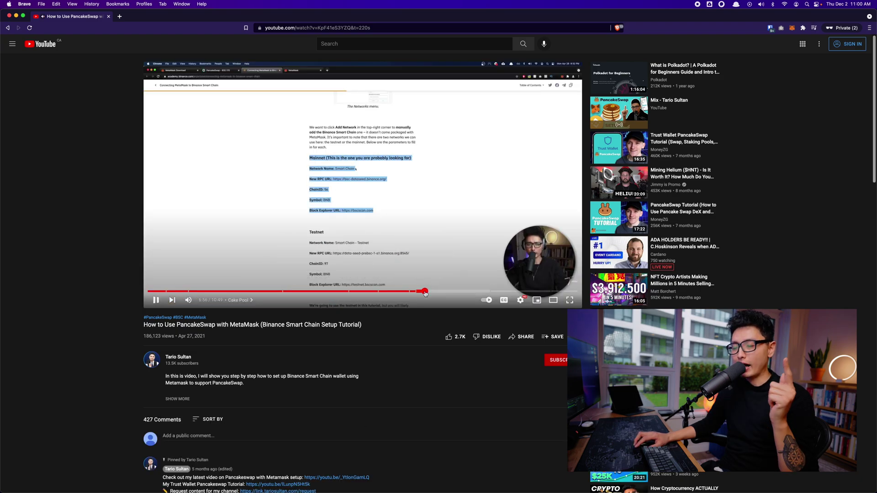
click(451, 292)
click(482, 292)
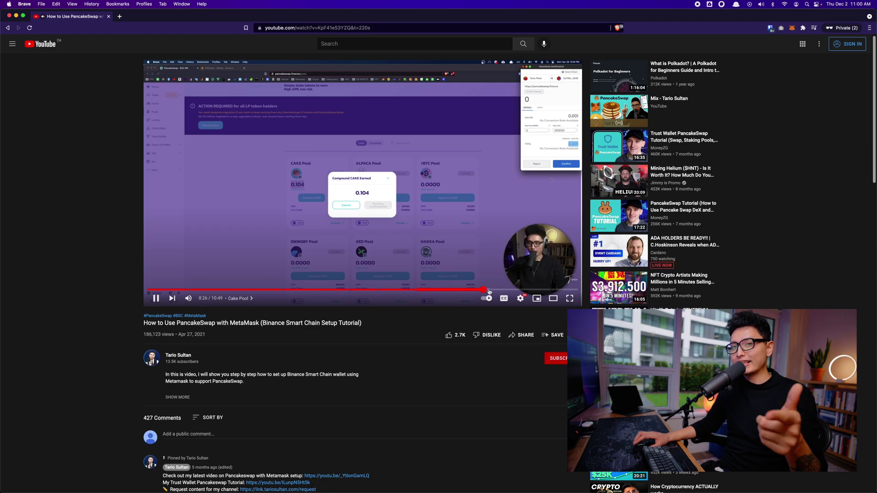
click(508, 291)
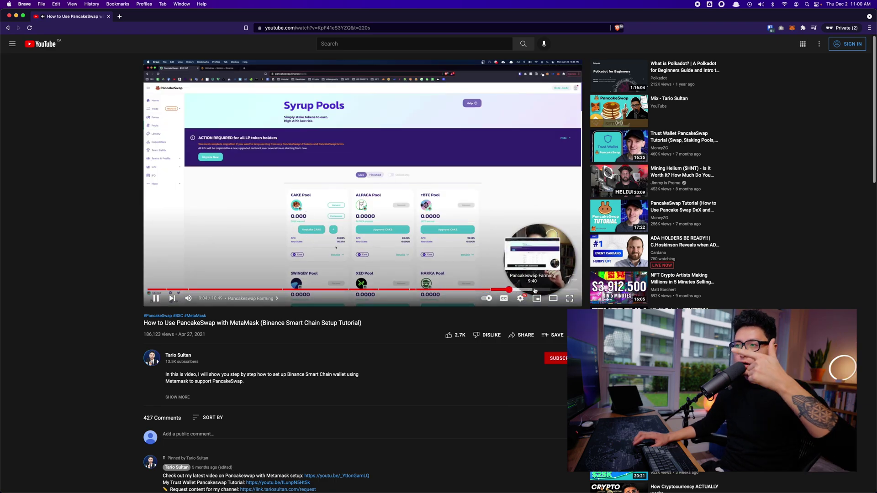
click(534, 291)
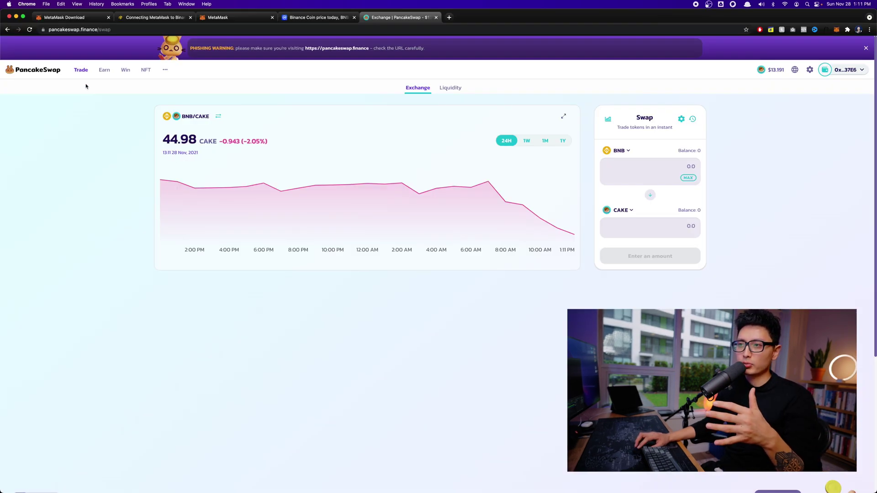
On the Trade > Exchange page, fill the BNB amount with the full balance using MAX
mouse_move(81, 70)
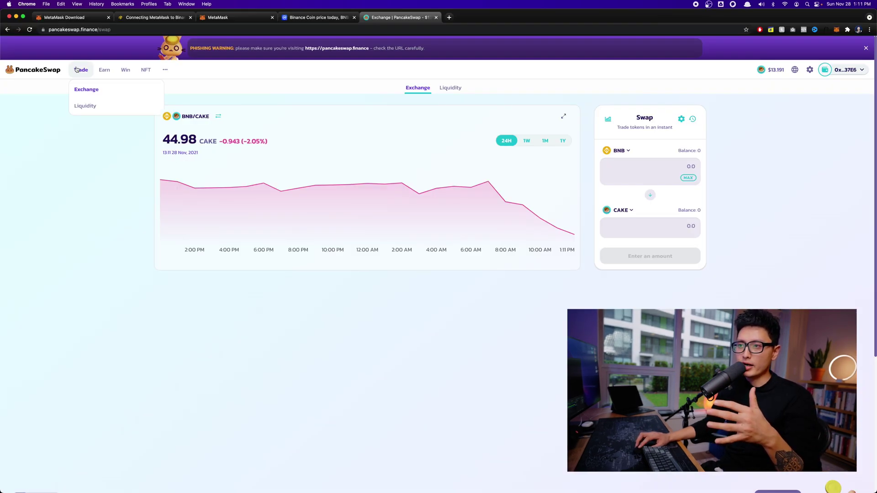
click(97, 91)
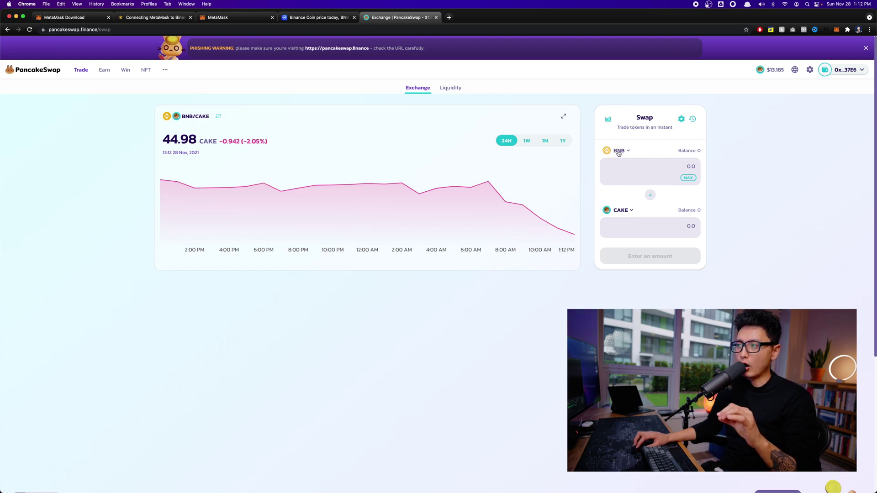
click(683, 178)
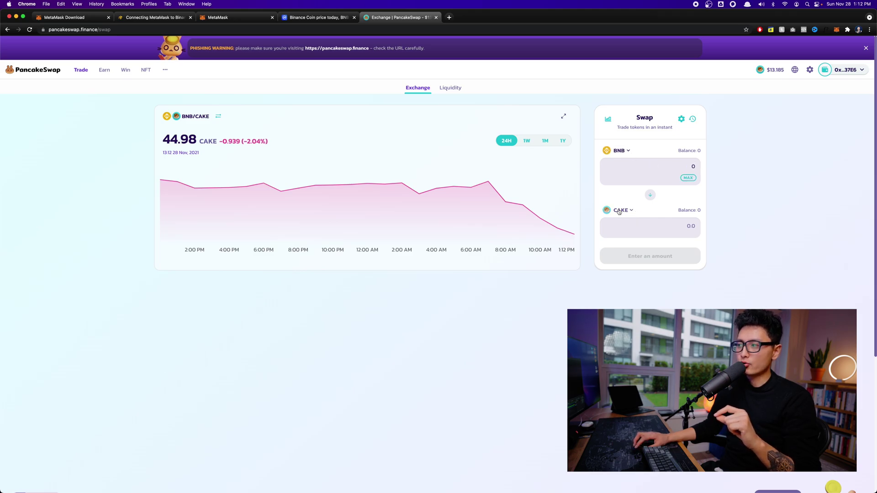
Open the token chooser for the CAKE side and scroll through the token list
click(620, 210)
scroll(399, 255, down, 3)
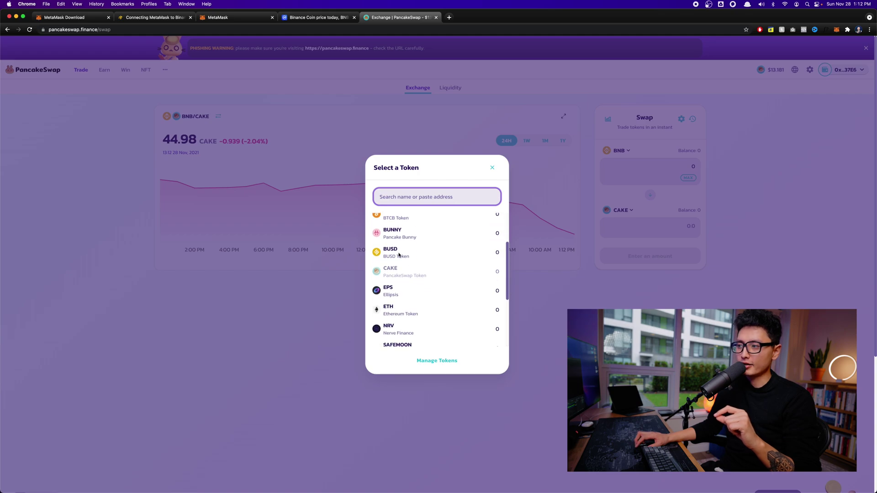
scroll(400, 255, down, 1)
scroll(434, 285, up, 4)
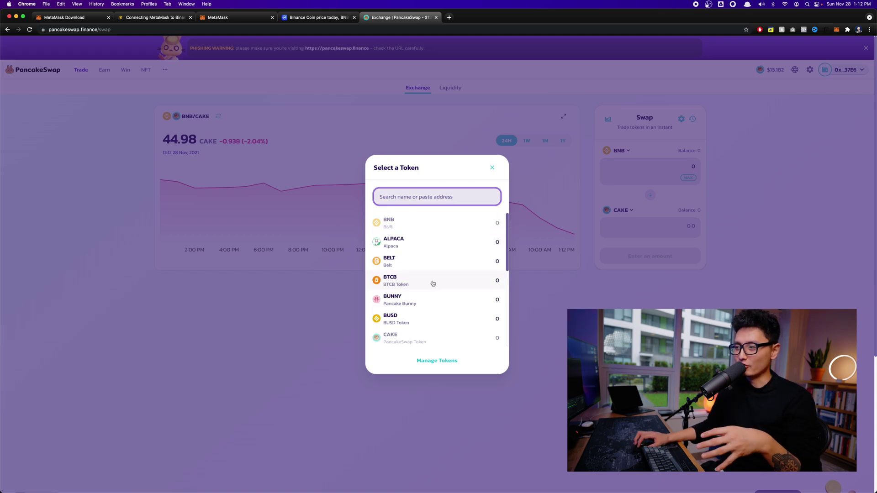
scroll(433, 283, down, 3)
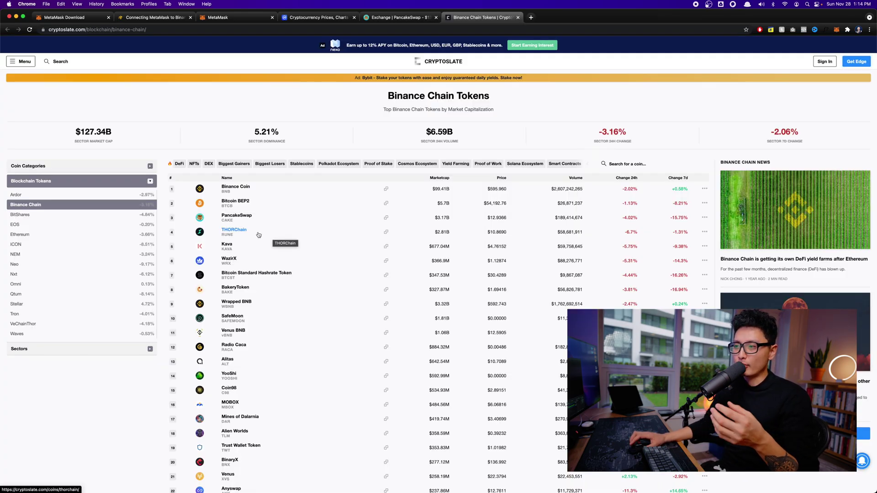
On CoinMarketCap, search for 'bak'
scroll(251, 227, down, 3)
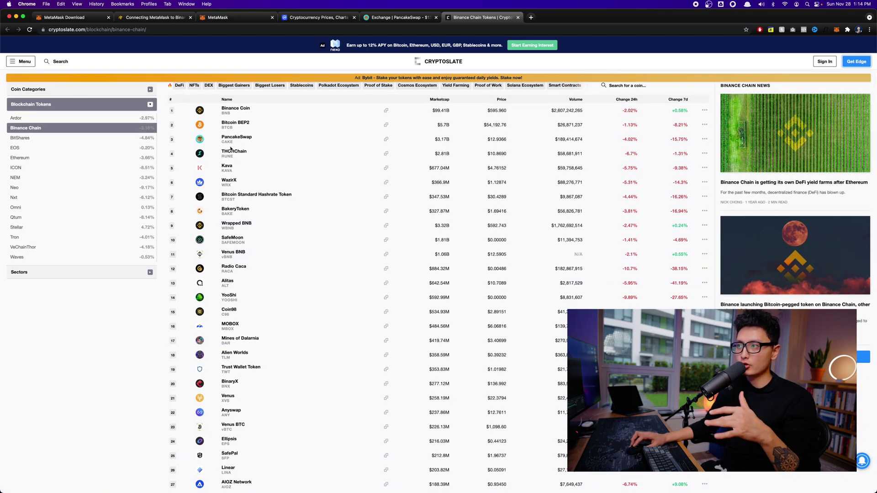
click(313, 18)
click(654, 64)
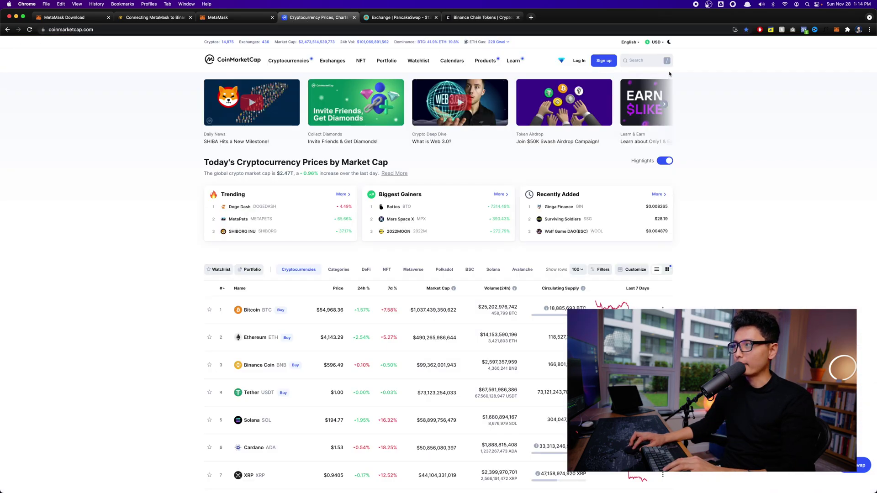
text(bak)
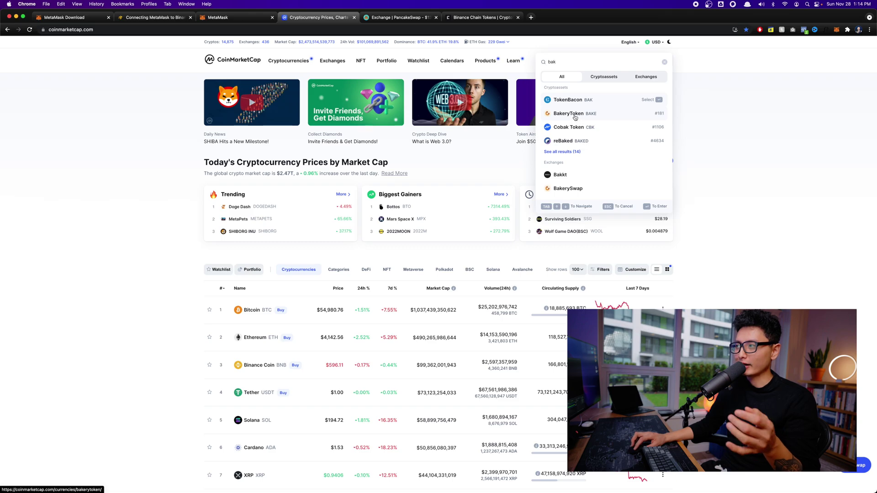
Copy BakeryToken's BEP20 contract address from its page and return to the PancakeSwap tab
click(576, 114)
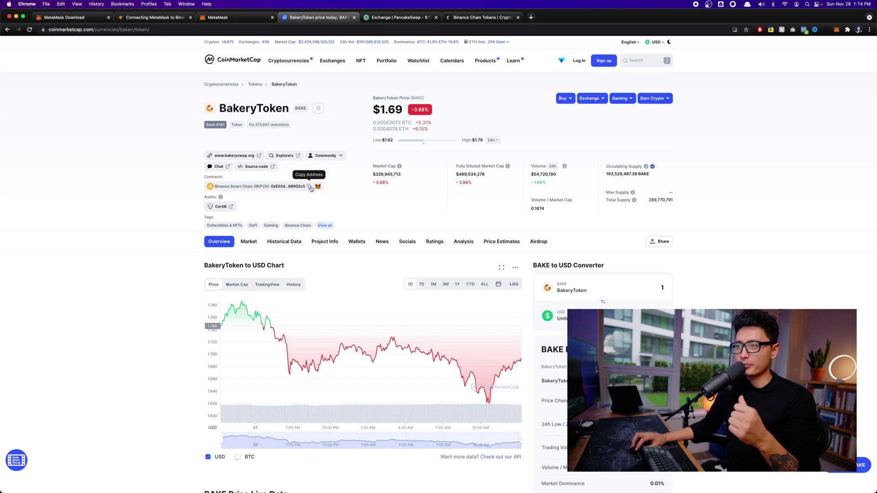
click(310, 187)
key(ctrl+Tab)
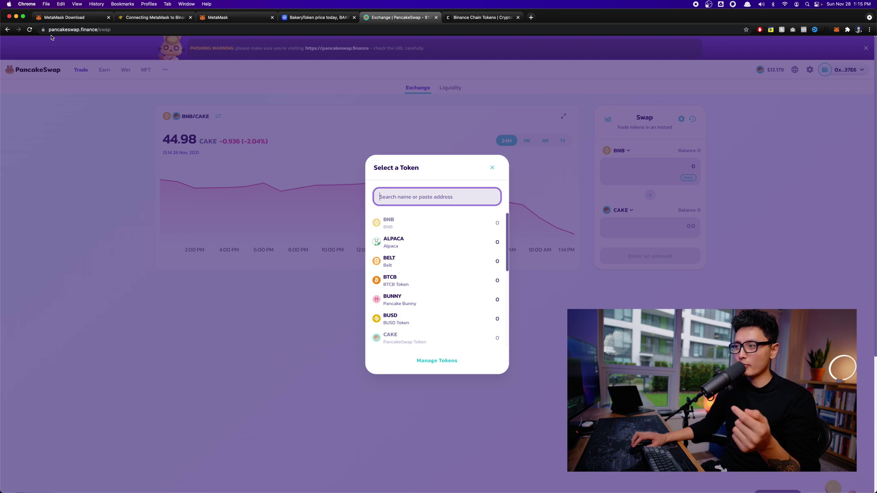
Paste BakeryToken's contract into the token search, start importing BAKE, and open MetaMask
click(410, 199)
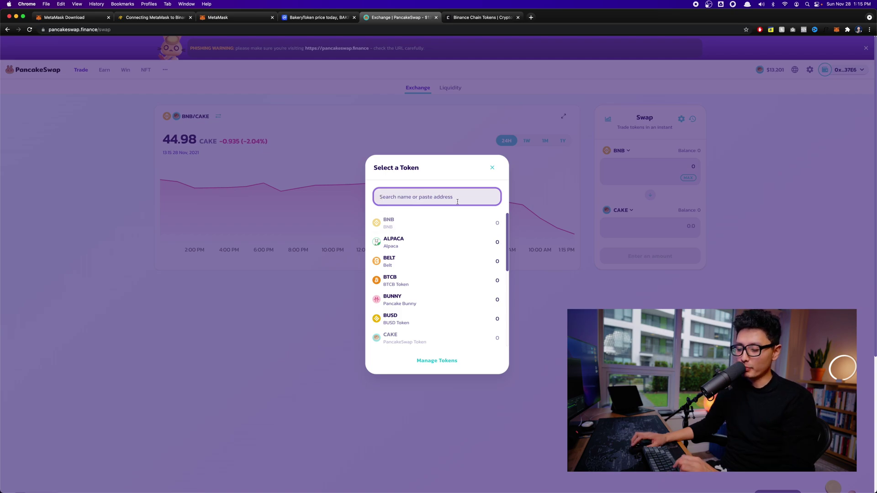
key(super+v)
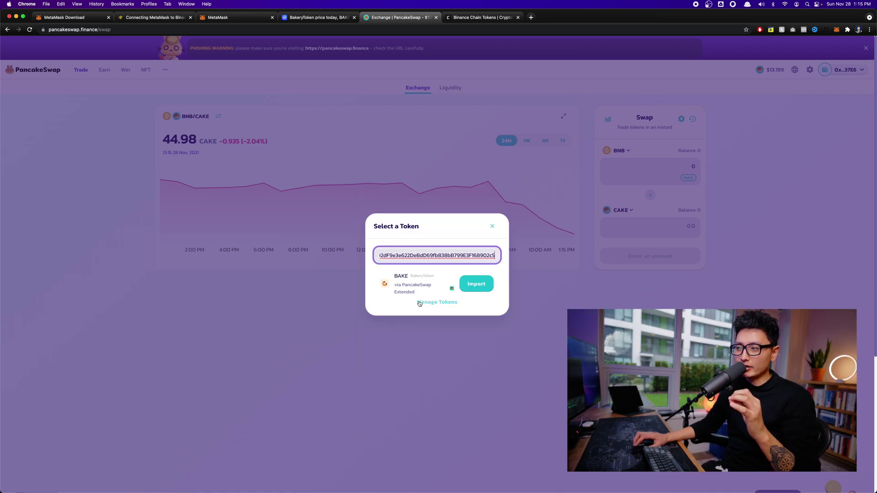
click(484, 286)
key(alt+shift+m)
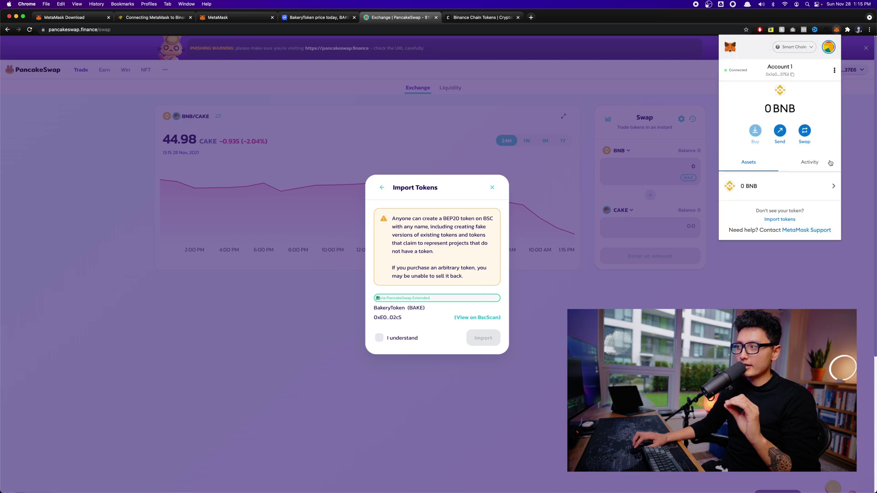